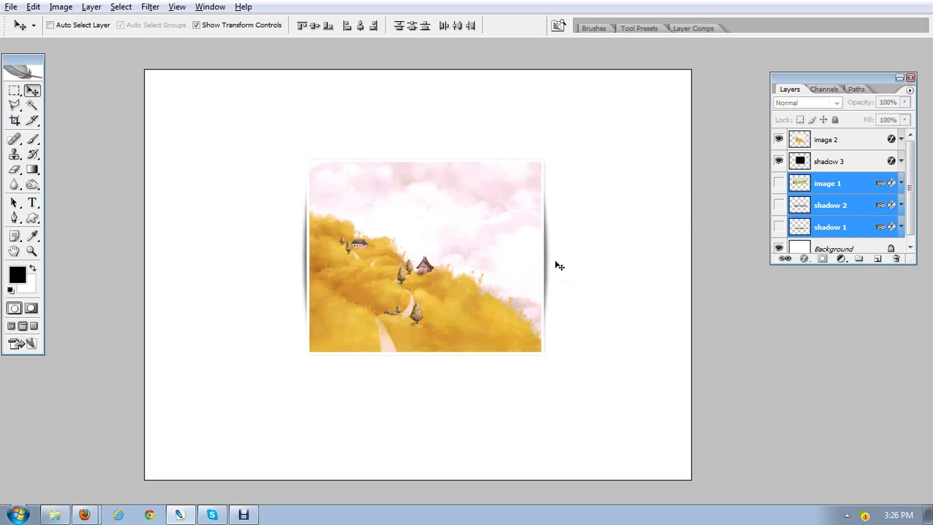
# - Nudge the golden hillside image 2 slightly up and right, then switch to the sunflower image 1
pyautogui.click(853, 141)
pyautogui.moveTo(369, 256)
pyautogui.mouseDown()
pyautogui.moveTo(400, 264)
pyautogui.moveTo(378, 247)
pyautogui.mouseUp()
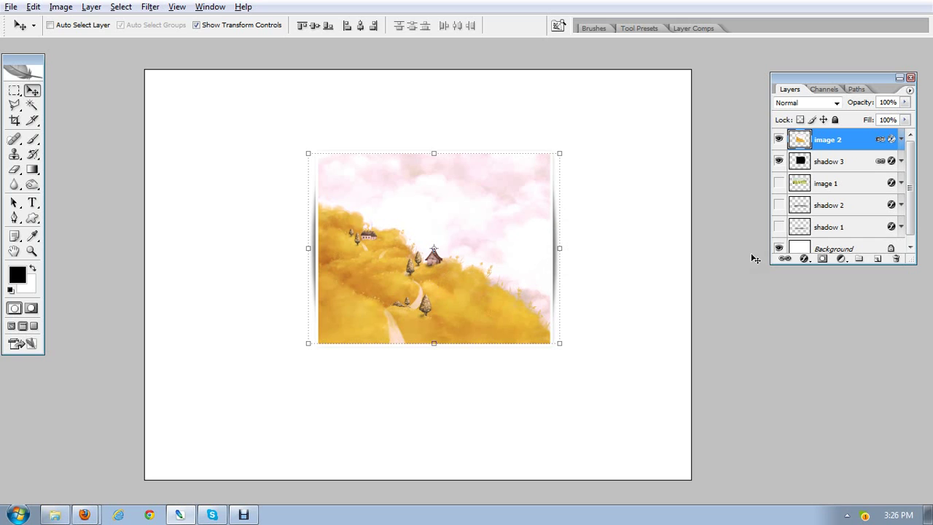
pyautogui.click(779, 139)
pyautogui.click(778, 161)
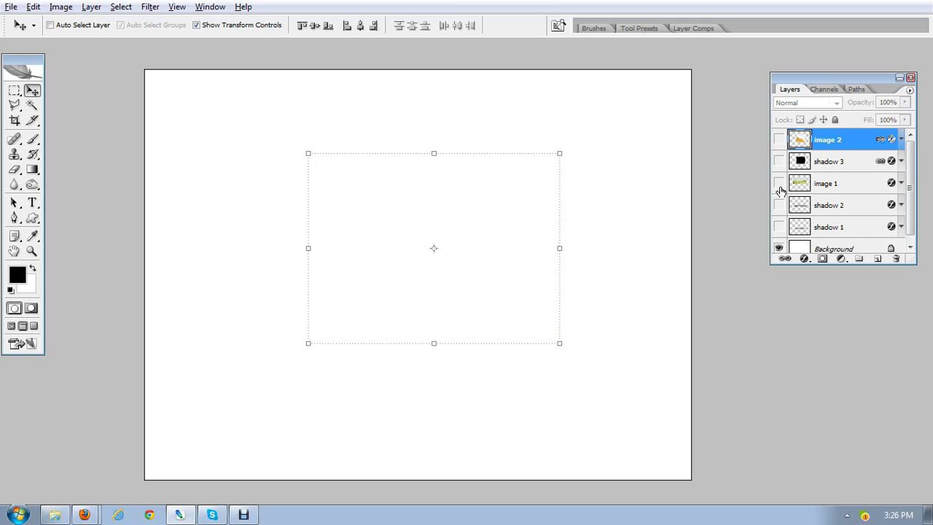
pyautogui.click(779, 183)
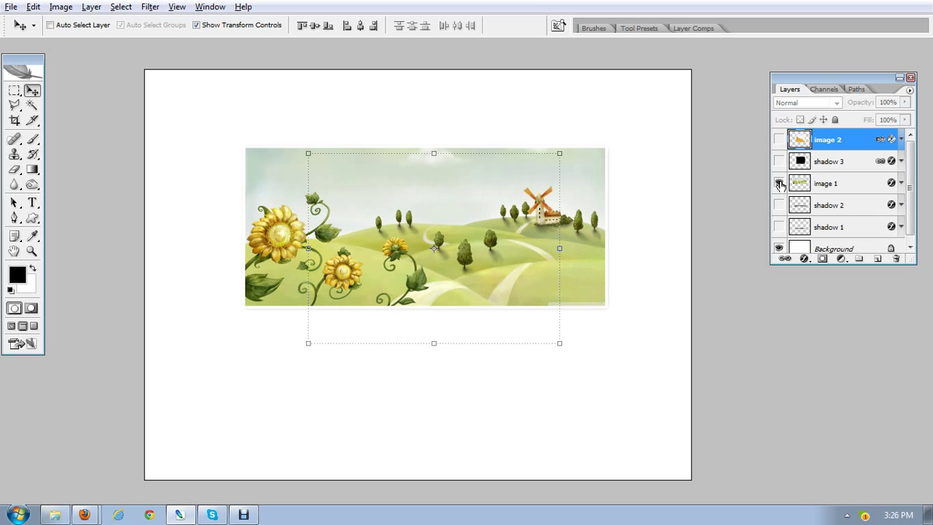
# - Preview shadow 1 and then shadow 2 beneath the sunflower landscape, hiding each again
pyautogui.click(778, 227)
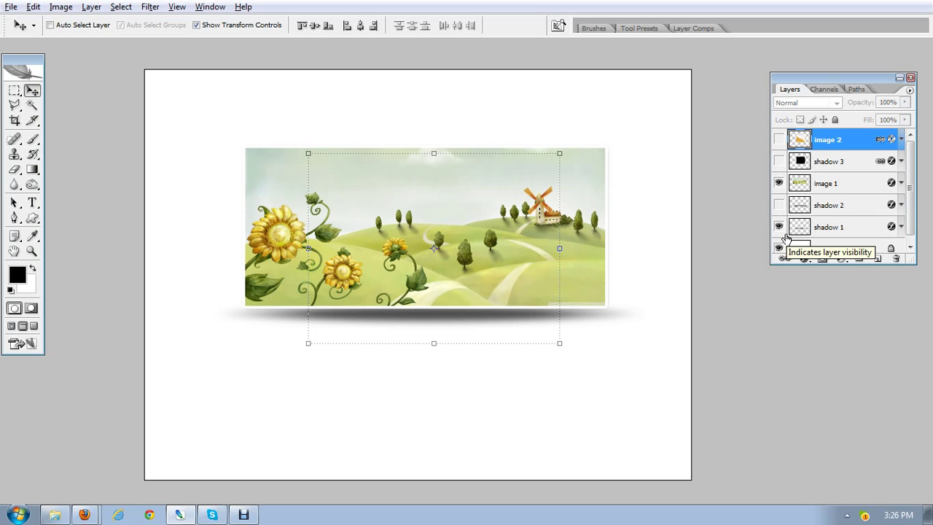
pyautogui.click(778, 227)
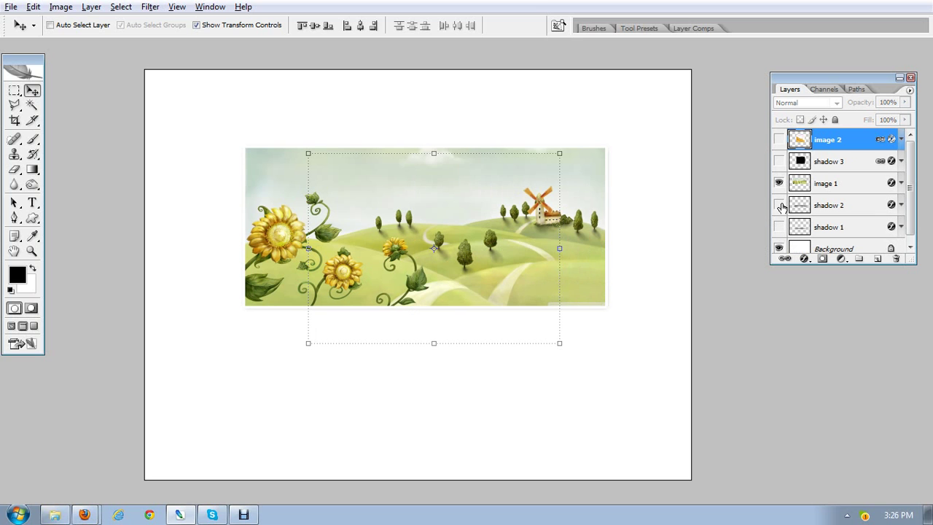
pyautogui.click(779, 205)
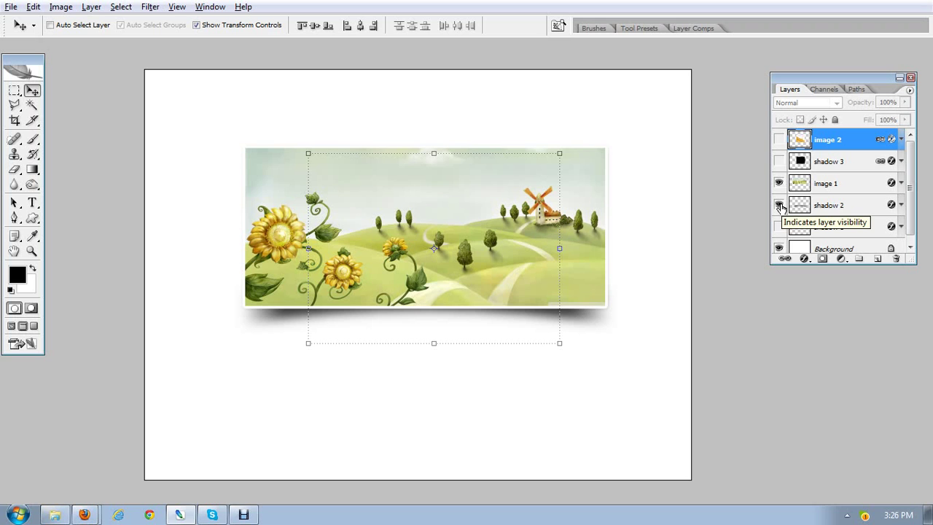
pyautogui.click(779, 206)
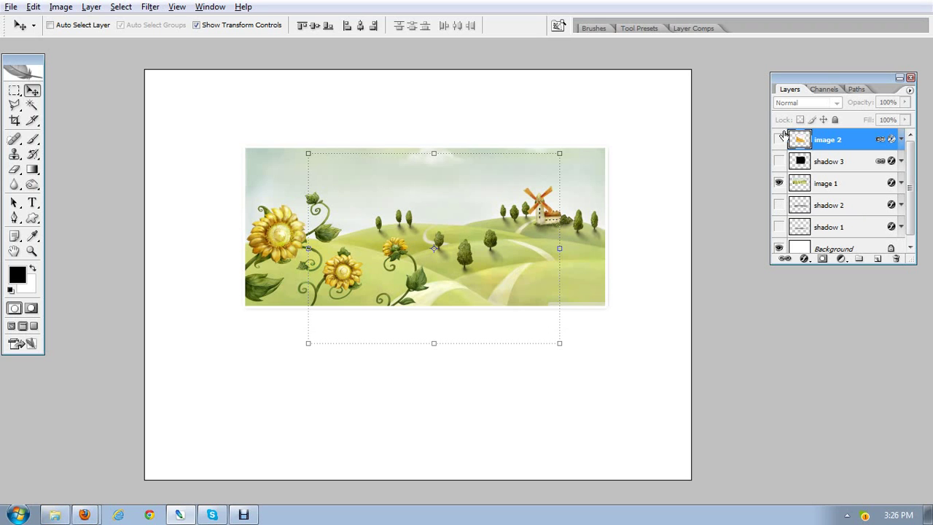
# - Restore image 2 with its shadow 3 edge shadows and hide image 1
pyautogui.click(778, 140)
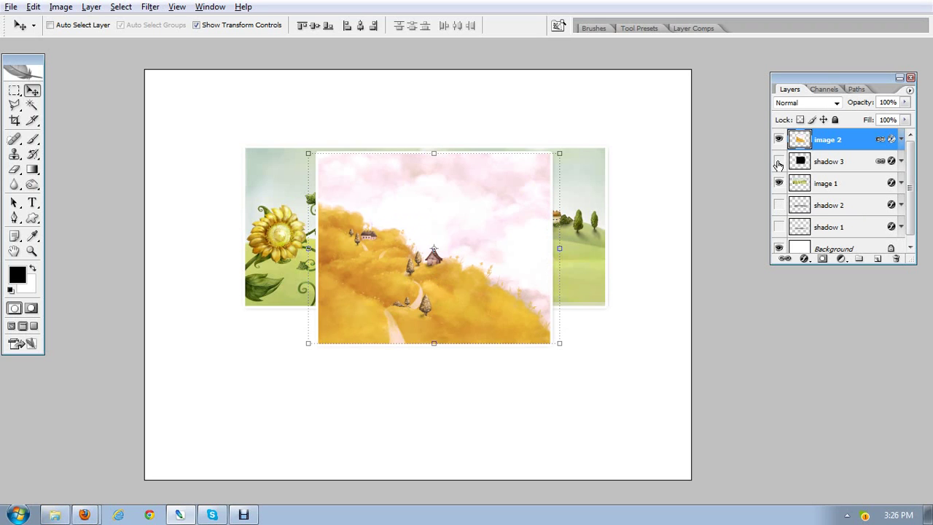
pyautogui.click(779, 161)
pyautogui.click(779, 183)
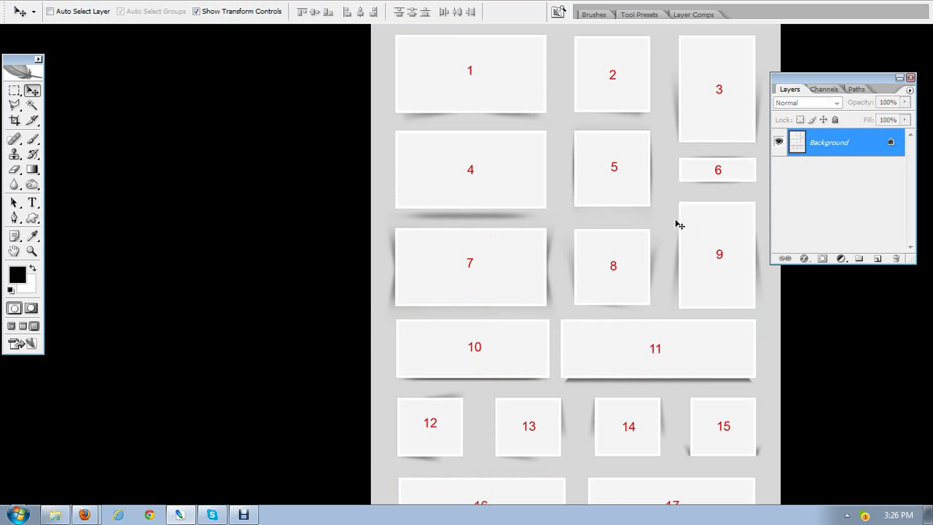
pyautogui.moveTo(586, 284); pyautogui.dragTo(658, 327)
pyautogui.scroll(3, 546, 242)
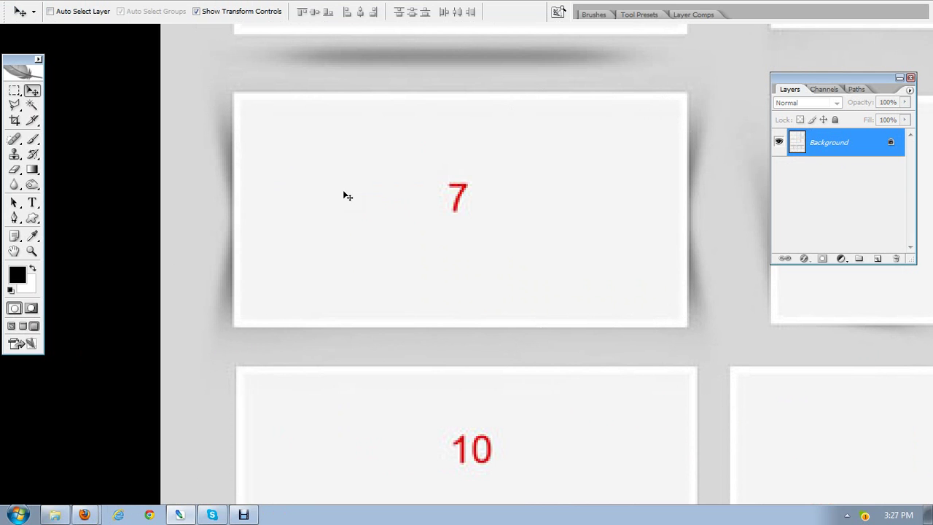
pyautogui.moveTo(423, 243)
pyautogui.mouseDown()
pyautogui.moveTo(384, 234)
pyautogui.moveTo(419, 232)
pyautogui.mouseUp()
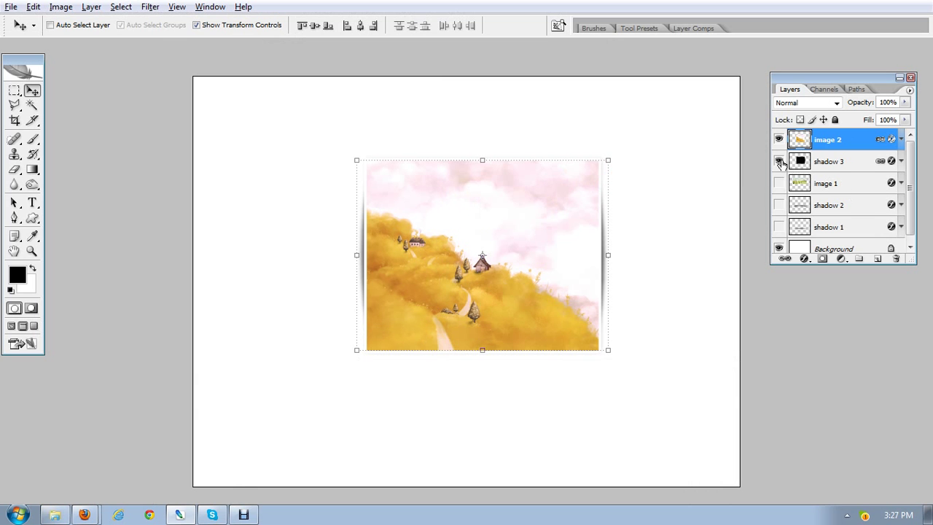
# - Show only the sunflower image 1, hiding image 2 and shadow 3, and move it slightly lower
pyautogui.click(779, 161)
pyautogui.click(778, 146)
pyautogui.click(778, 183)
pyautogui.click(831, 182)
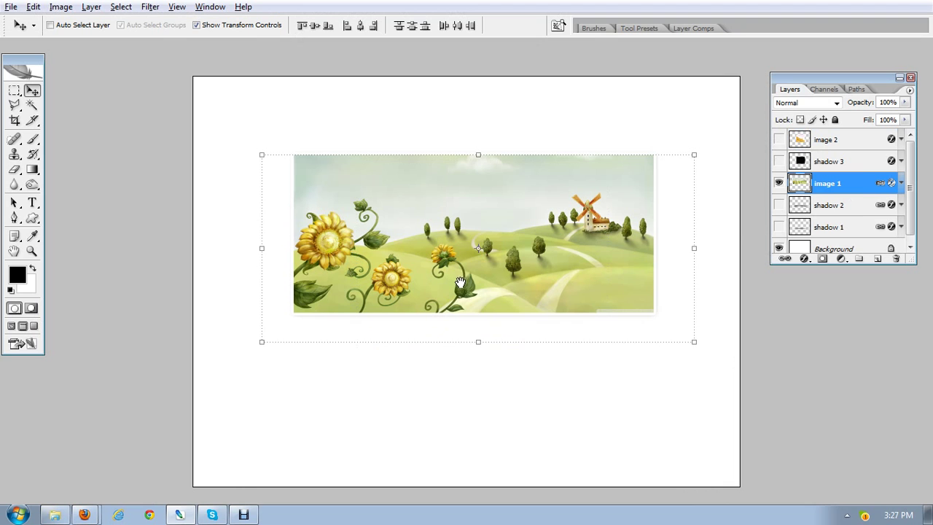
pyautogui.moveTo(464, 285); pyautogui.dragTo(429, 279)
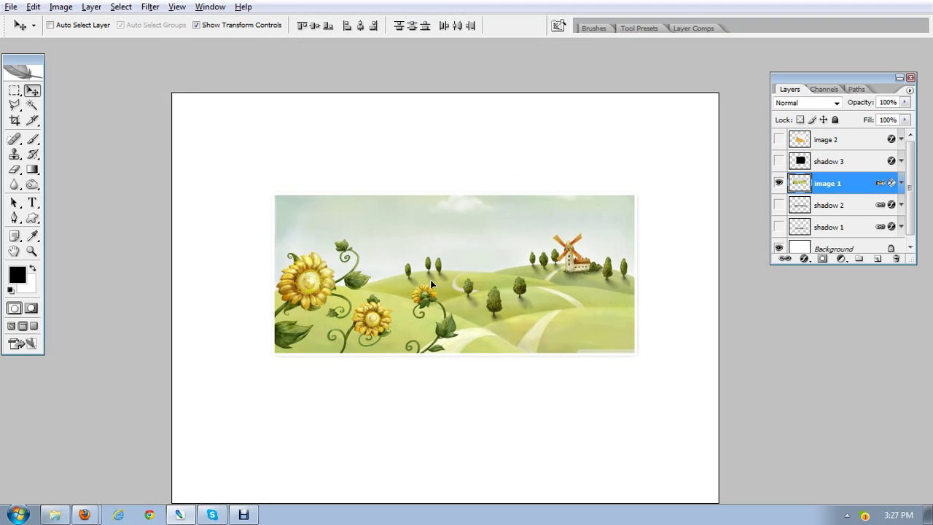
pyautogui.hotkey('ctrl', '+')
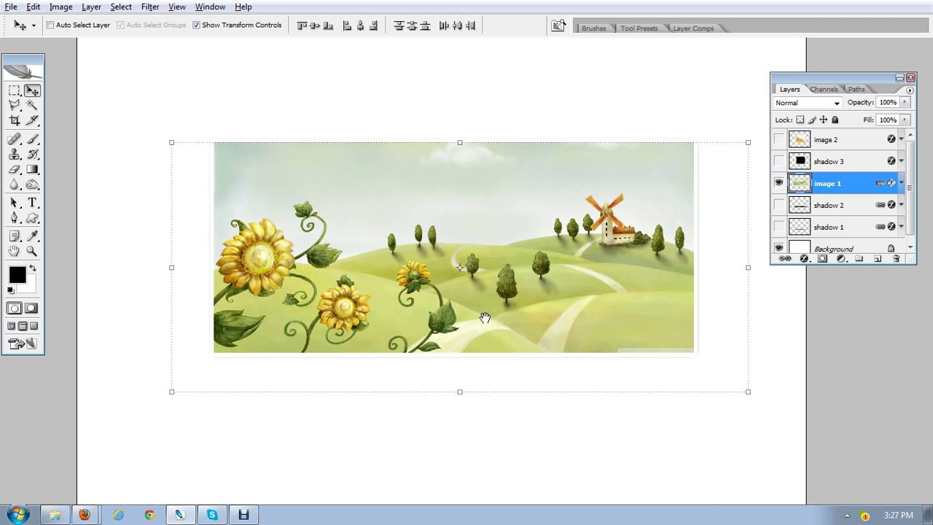
# - Fill a wide rectangle below the landscape with black on a new Layer 1
pyautogui.click(13, 91)
pyautogui.moveTo(164, 263); pyautogui.dragTo(685, 346)
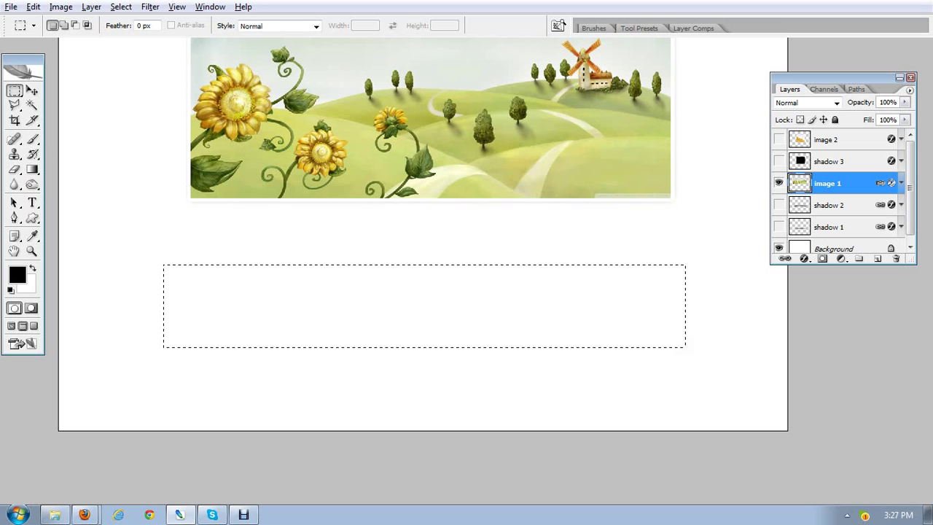
pyautogui.click(877, 259)
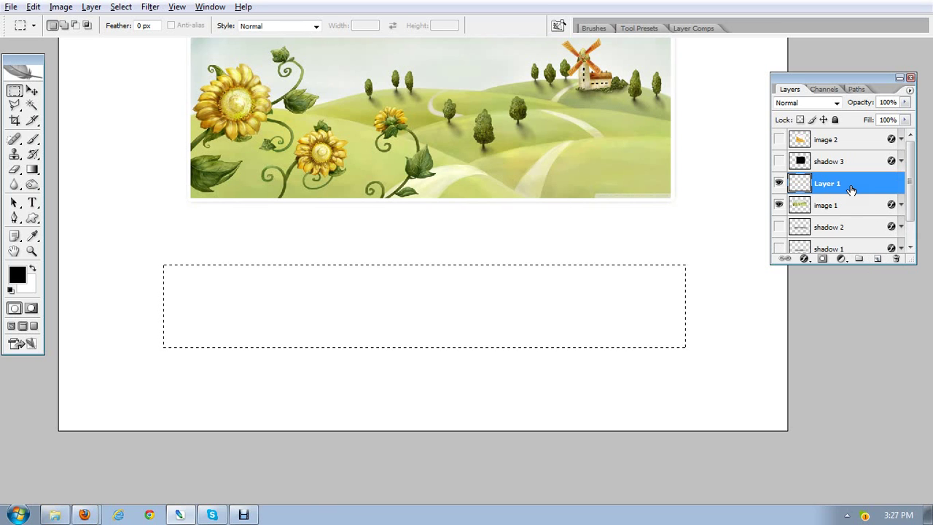
pyautogui.hotkey('alt', 'BackSpace')
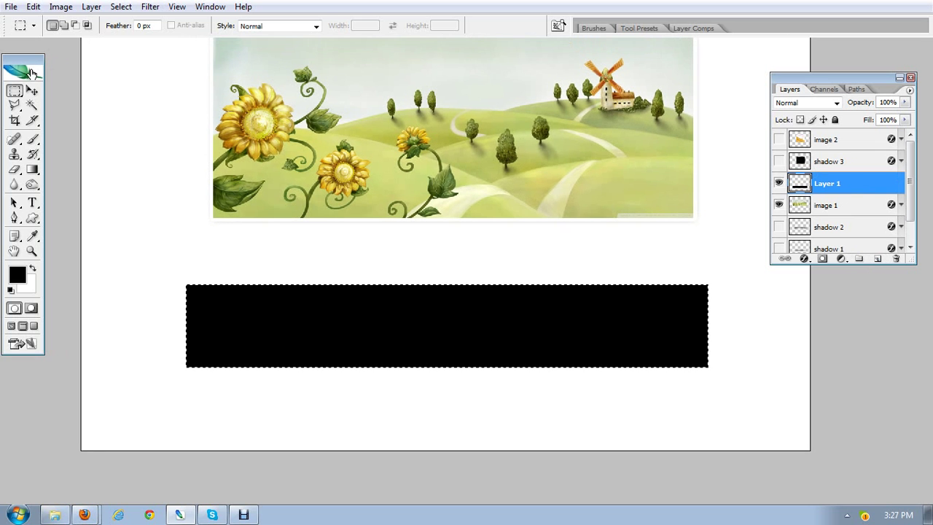
pyautogui.click(32, 90)
pyautogui.hotkey('ctrl', 'd')
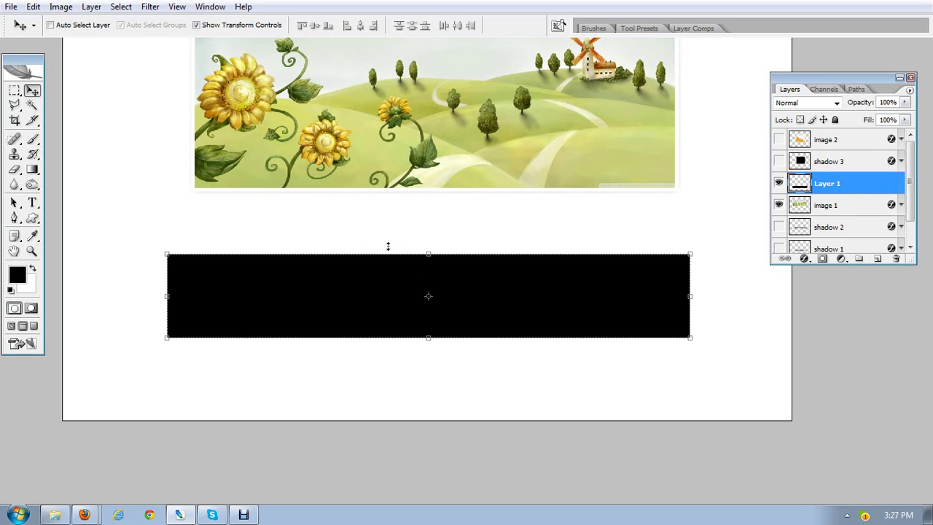
# - Apply a Gaussian Blur of about 2 pixels radius to the black rectangle on Layer 1
pyautogui.click(149, 7)
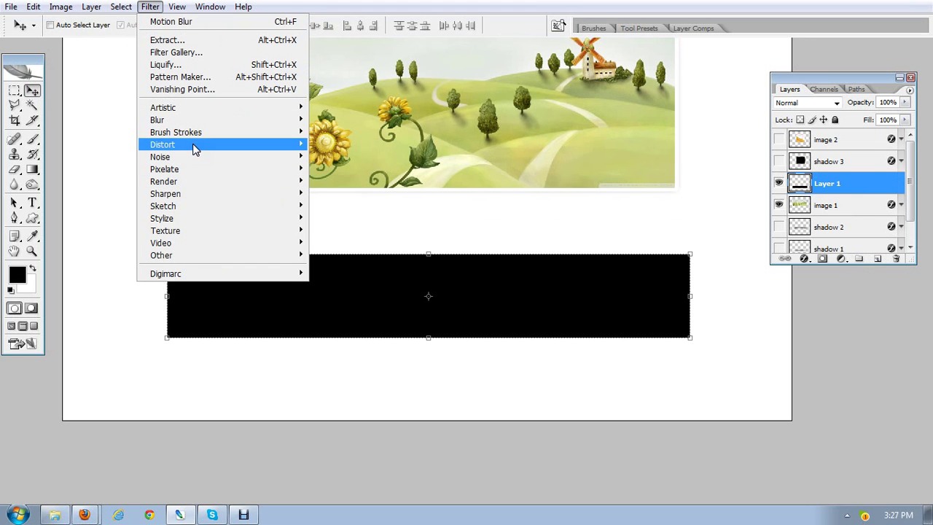
pyautogui.moveTo(219, 121)
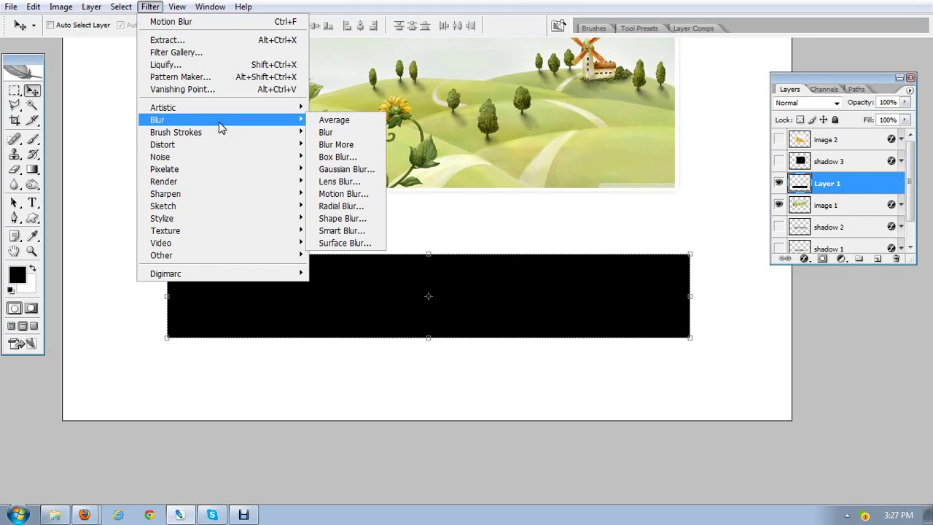
pyautogui.click(367, 173)
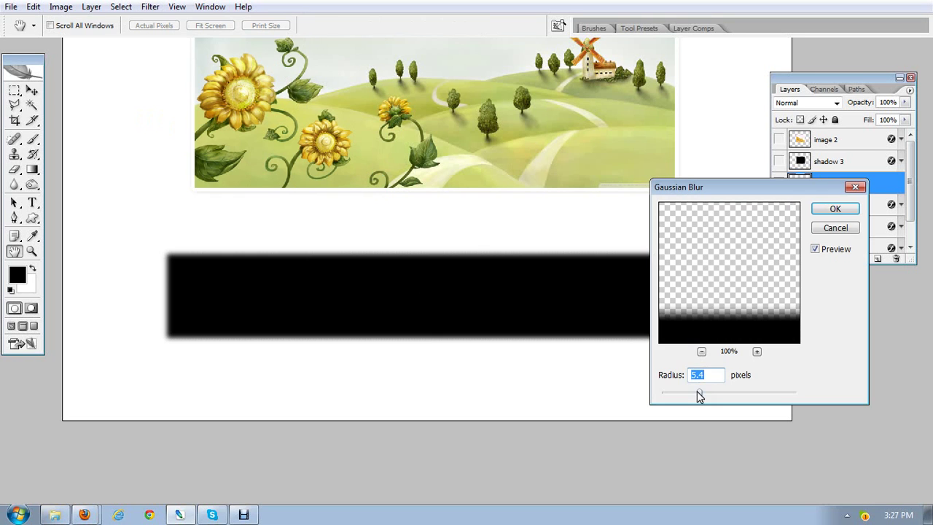
pyautogui.moveTo(698, 393); pyautogui.dragTo(677, 392)
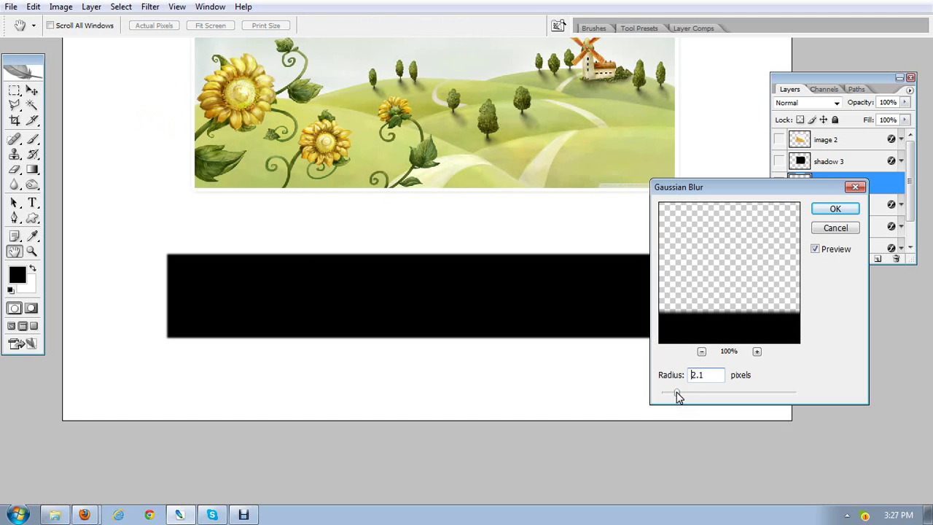
pyautogui.click(835, 209)
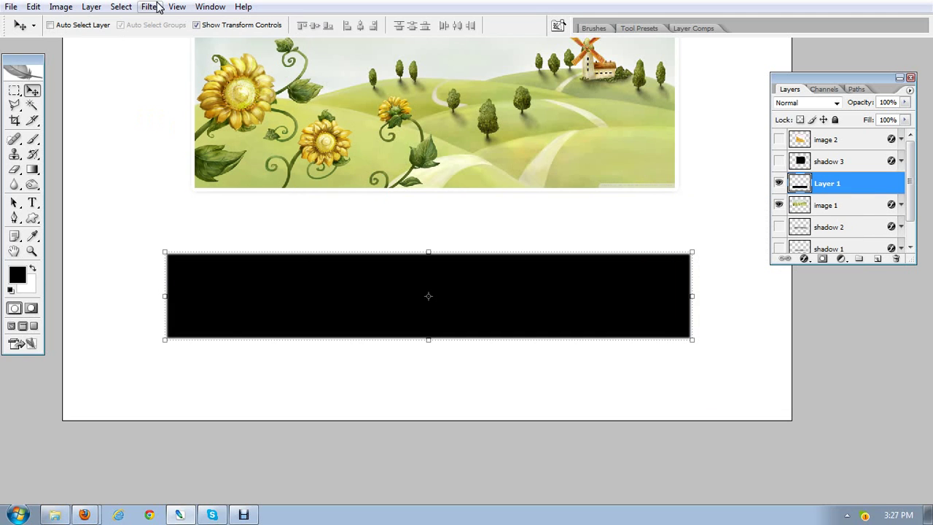
# - Try a 90° Motion Blur on the rectangle, then undo it
pyautogui.click(150, 6)
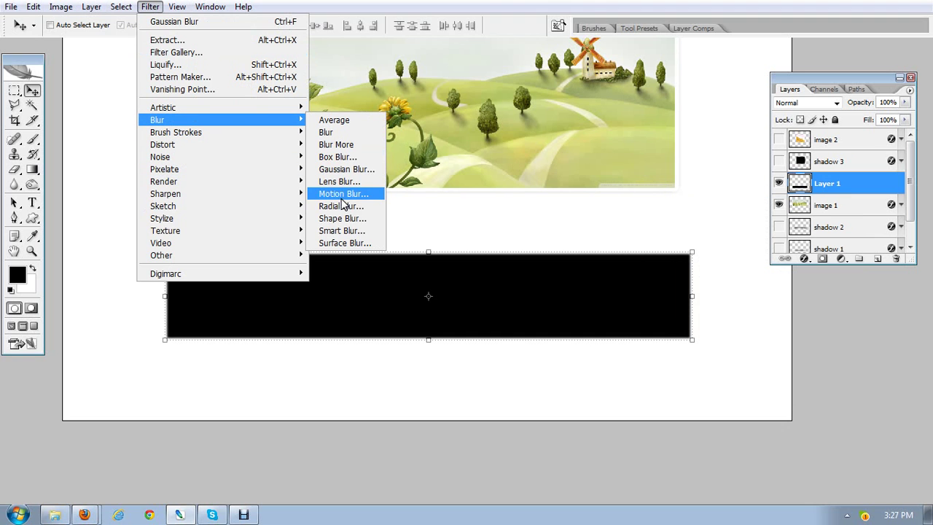
pyautogui.click(344, 194)
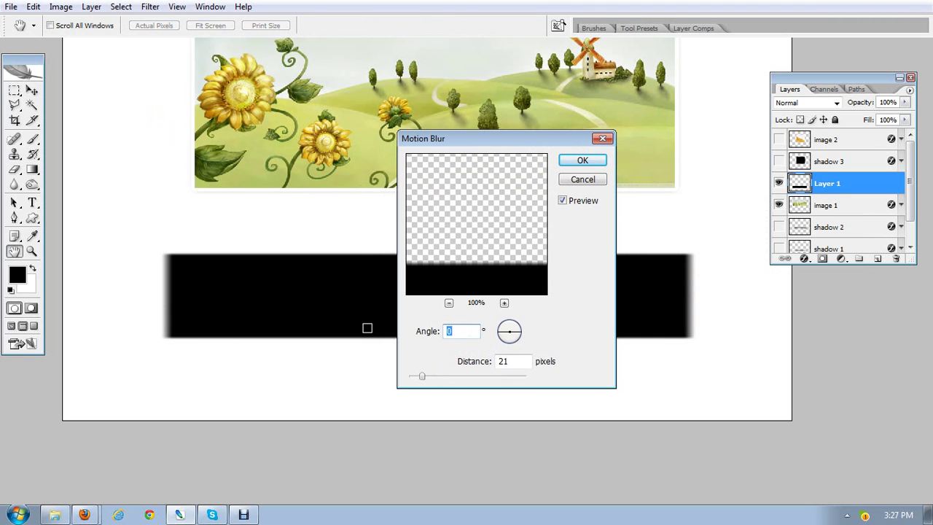
pyautogui.write('90')
pyautogui.press('Return')
pyautogui.press('v')
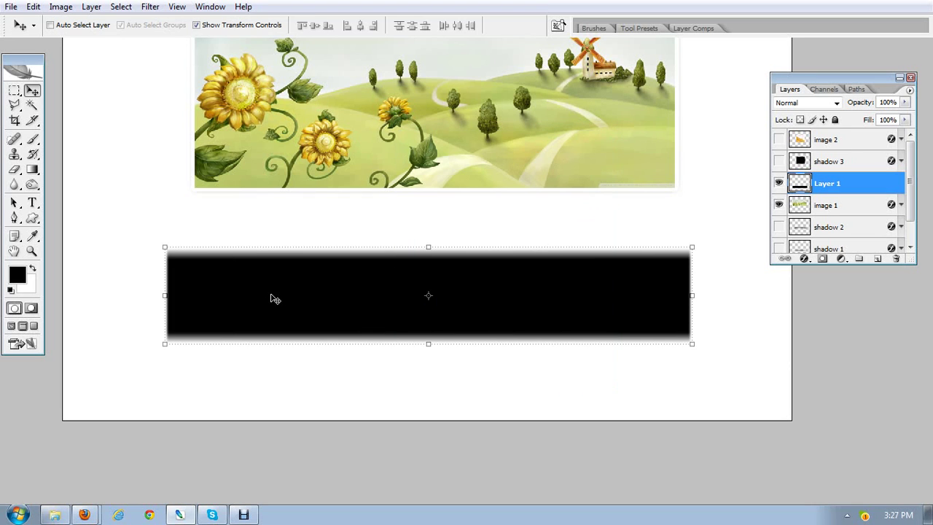
pyautogui.hotkey('ctrl', 'z')
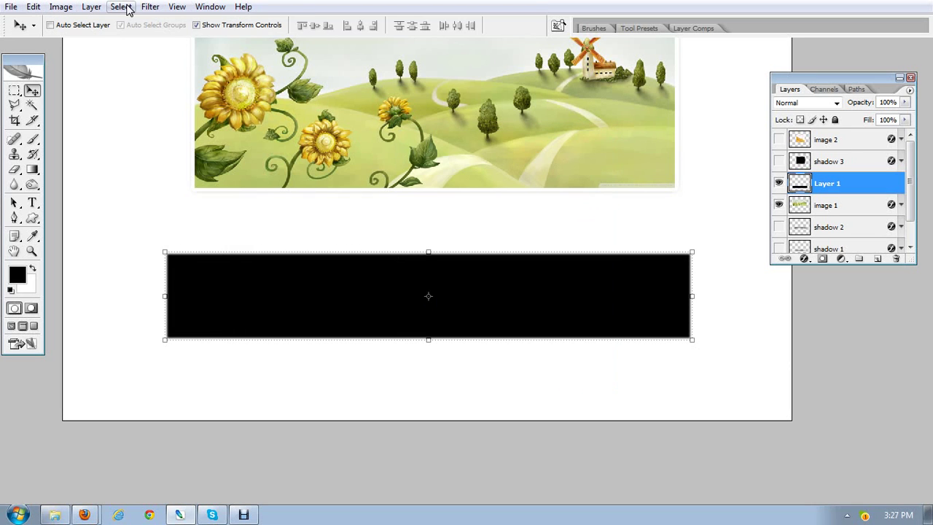
# - Apply a Motion Blur with angle 90 and distance 80 pixels to the rectangle
pyautogui.click(150, 6)
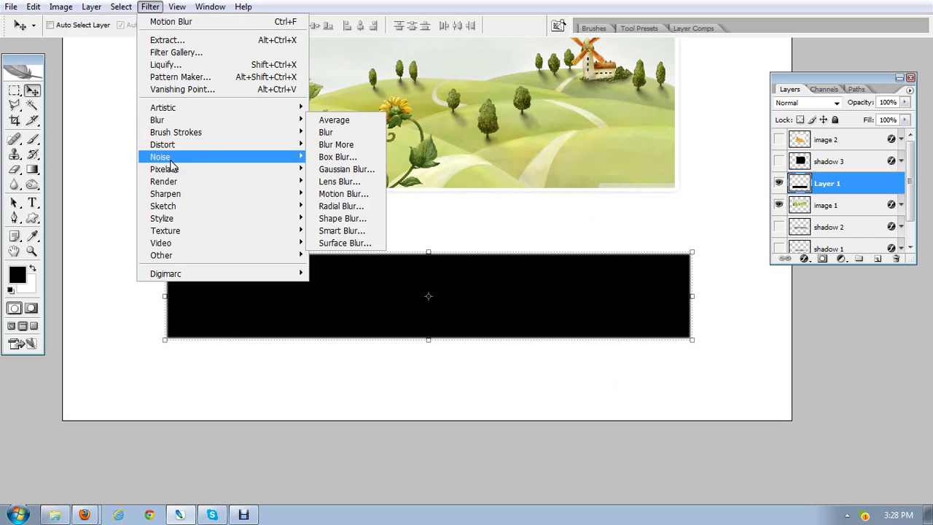
pyautogui.moveTo(281, 124)
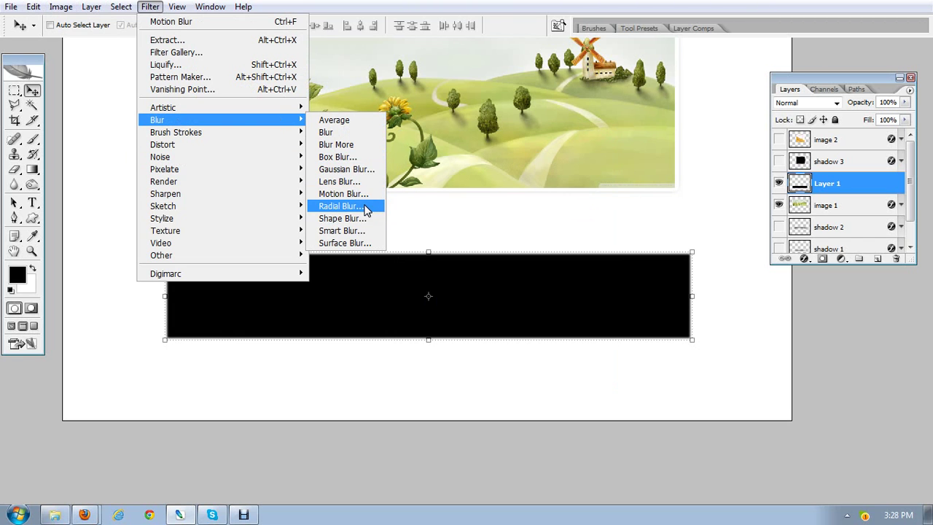
pyautogui.click(342, 193)
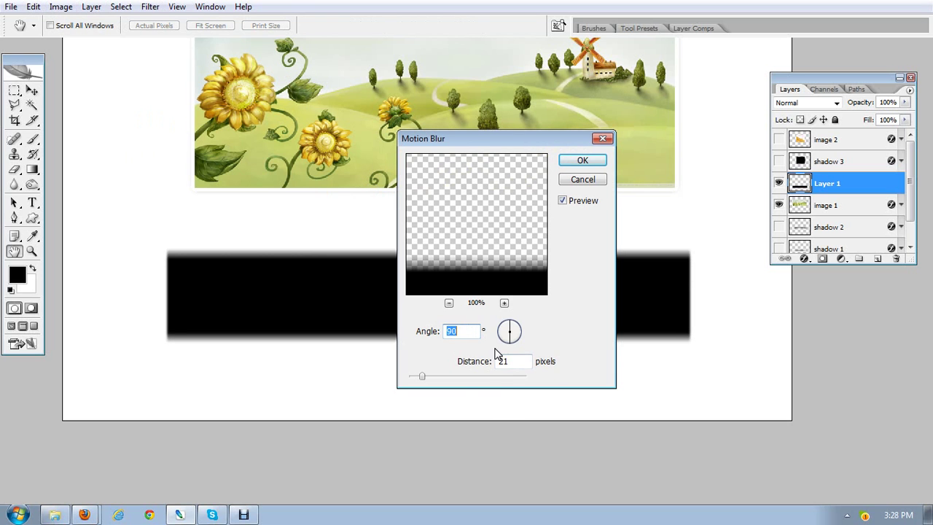
pyautogui.press('Tab')
pyautogui.write('10')
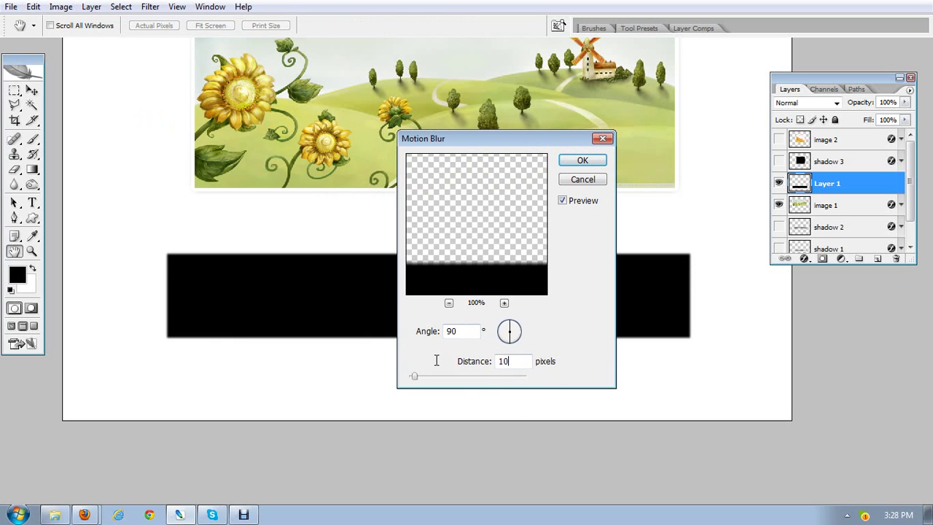
pyautogui.write('0')
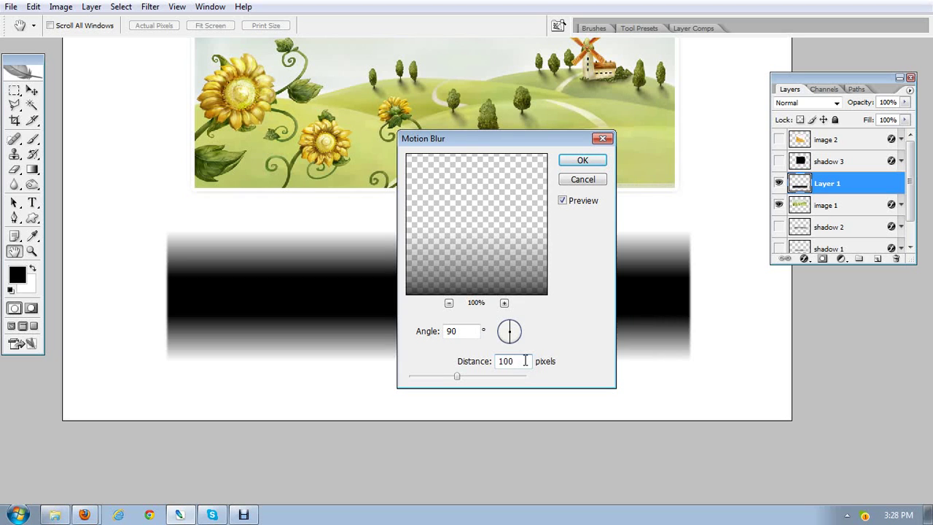
pyautogui.press('BackSpace')
pyautogui.press('BackSpace')
pyautogui.press('BackSpace')
pyautogui.write('80')
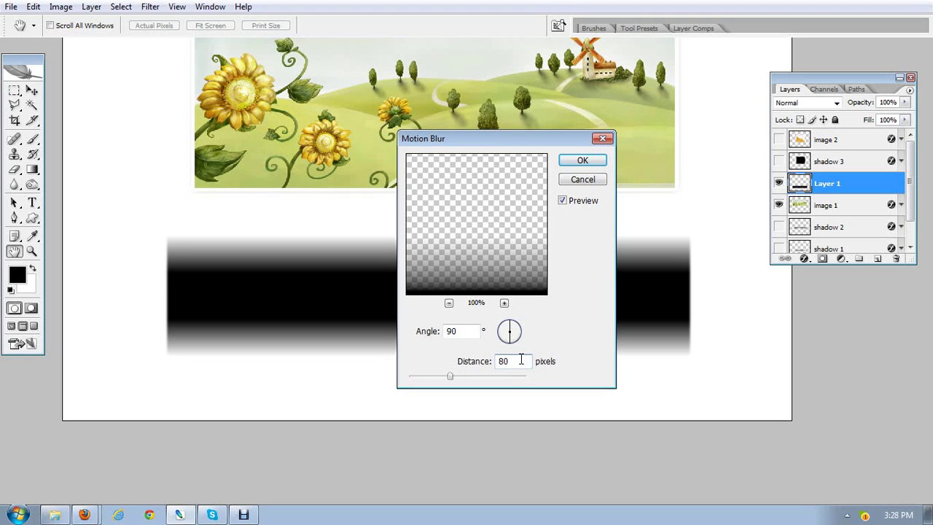
pyautogui.click(579, 161)
pyautogui.click(150, 7)
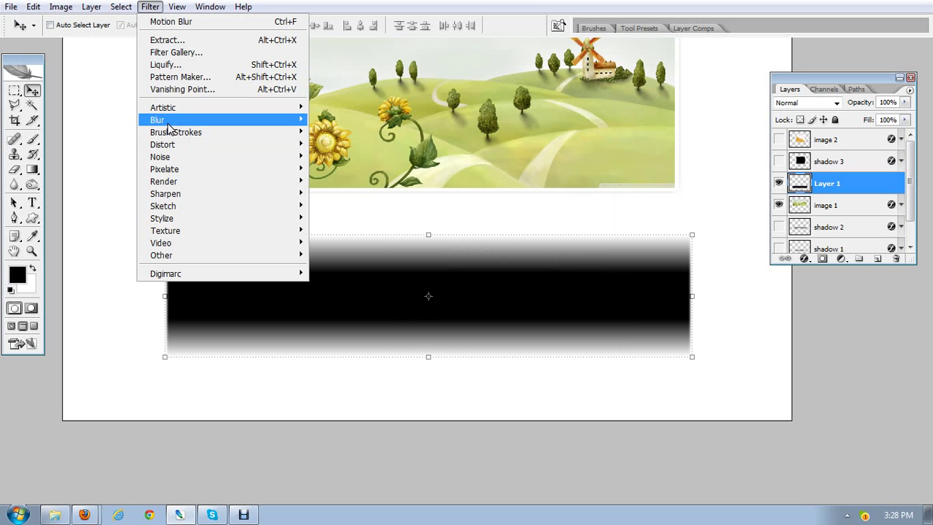
# - Apply a second Motion Blur with angle 0 and distance 20 pixels to the shadow
pyautogui.moveTo(168, 125)
pyautogui.click(355, 193)
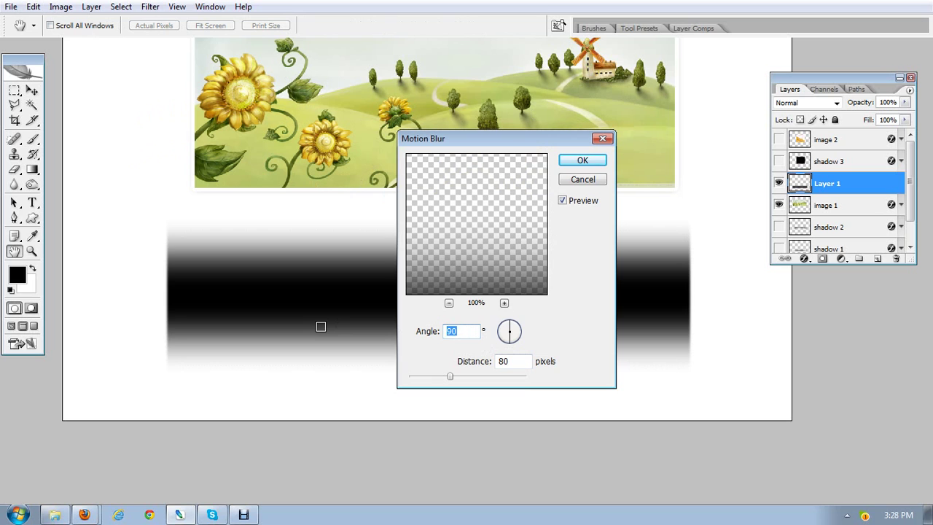
pyautogui.write('10')
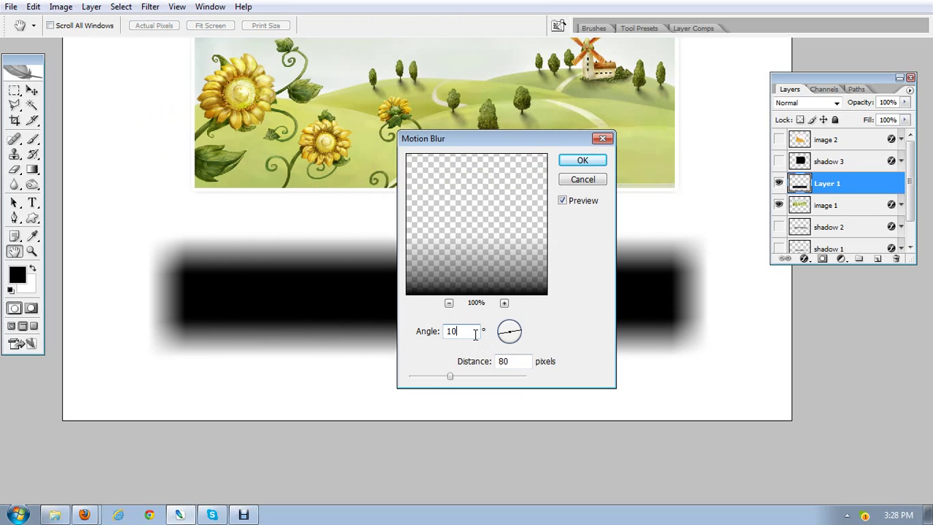
pyautogui.doubleClick(474, 333)
pyautogui.write('0')
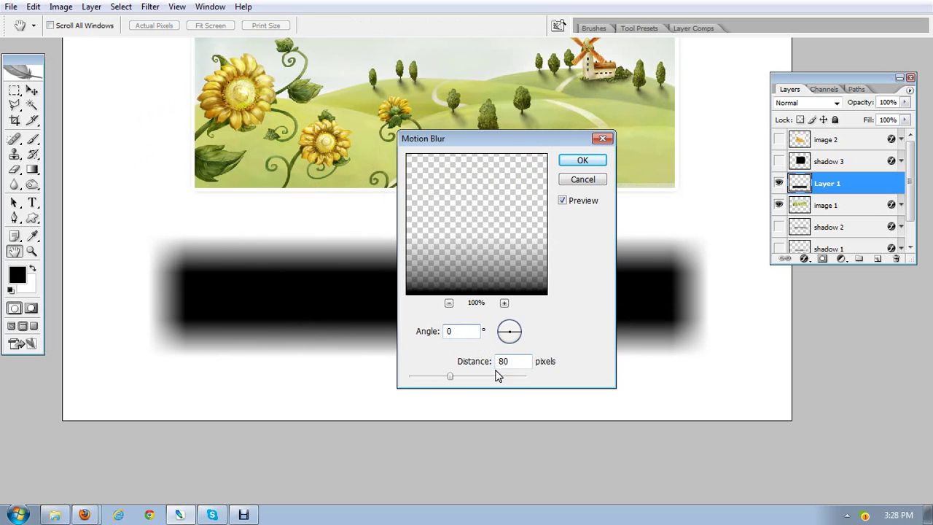
pyautogui.moveTo(437, 379)
pyautogui.mouseDown()
pyautogui.moveTo(411, 380)
pyautogui.moveTo(422, 384)
pyautogui.mouseUp()
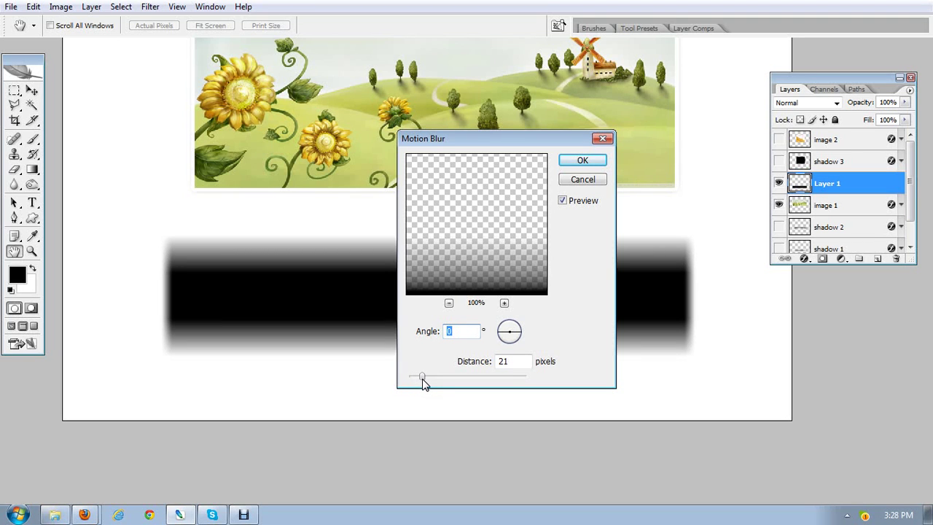
pyautogui.moveTo(423, 383); pyautogui.dragTo(427, 381)
pyautogui.moveTo(563, 142); pyautogui.dragTo(512, 144)
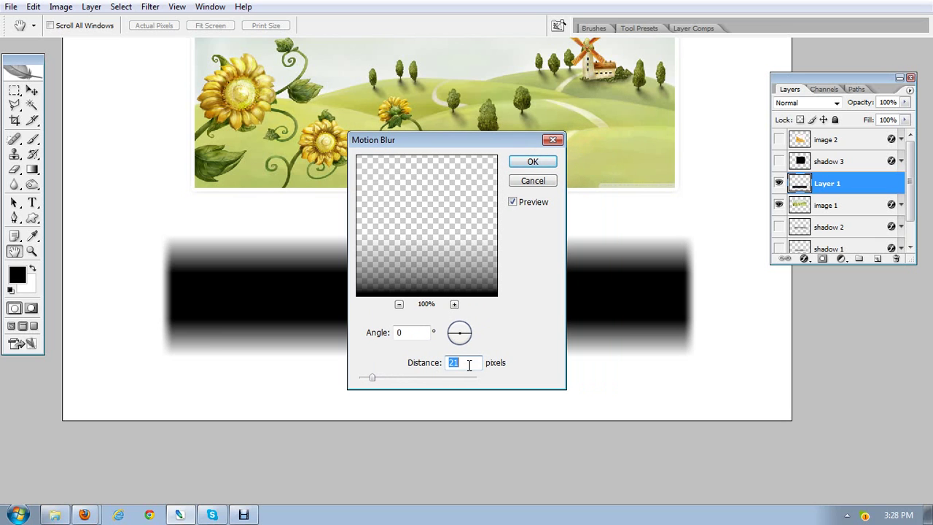
pyautogui.write('20')
pyautogui.click(537, 161)
# - Stretch the blurred black shadow taller with a free transform
pyautogui.press('v')
pyautogui.moveTo(399, 335); pyautogui.dragTo(487, 241)
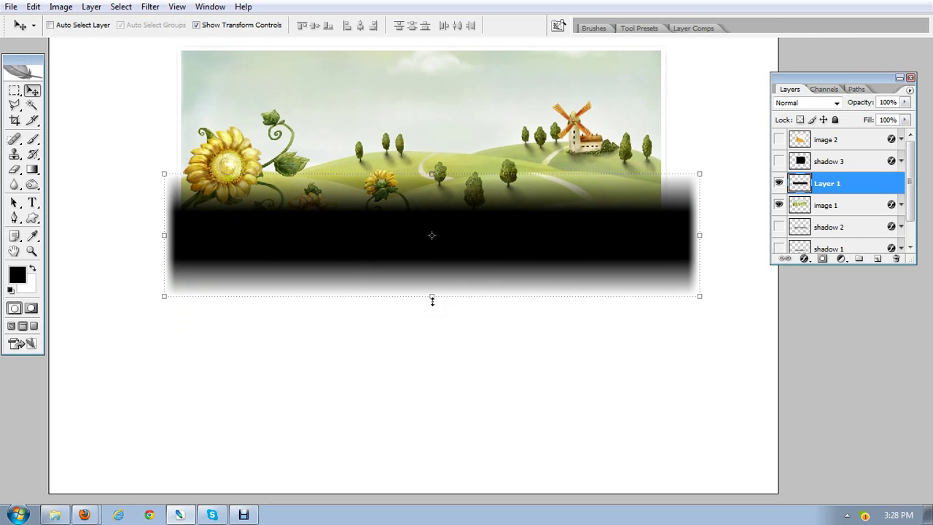
pyautogui.moveTo(431, 300); pyautogui.dragTo(431, 320)
pyautogui.moveTo(524, 240)
pyautogui.mouseDown()
pyautogui.moveTo(495, 241)
pyautogui.moveTo(521, 225)
pyautogui.mouseUp()
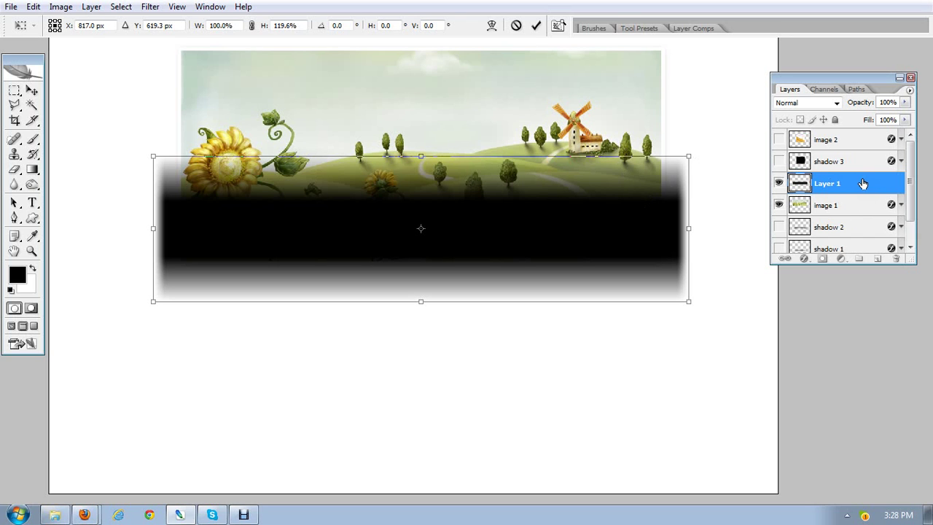
pyautogui.press('Return')
# - Move Layer 1 below image 1 and nudge it up behind the picture
pyautogui.moveTo(864, 184); pyautogui.dragTo(865, 208)
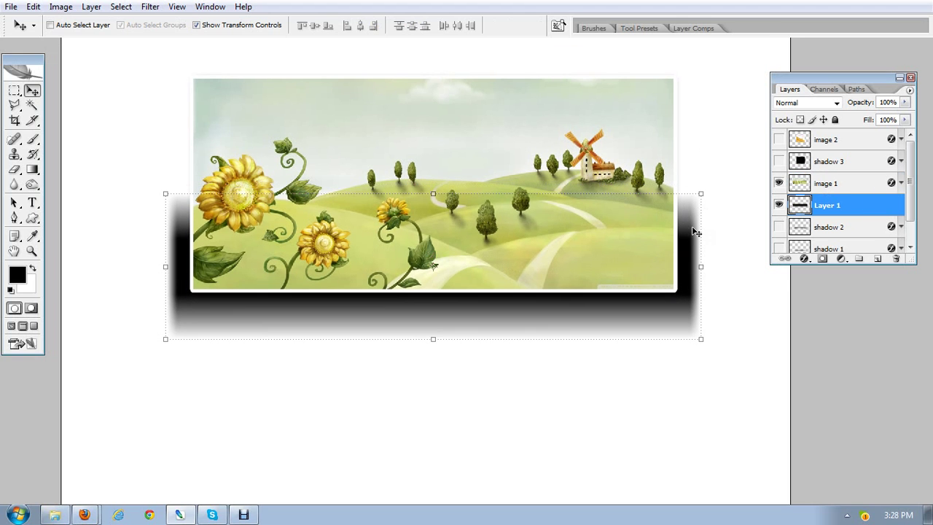
pyautogui.rightClick(695, 231)
pyautogui.rightClick(693, 282)
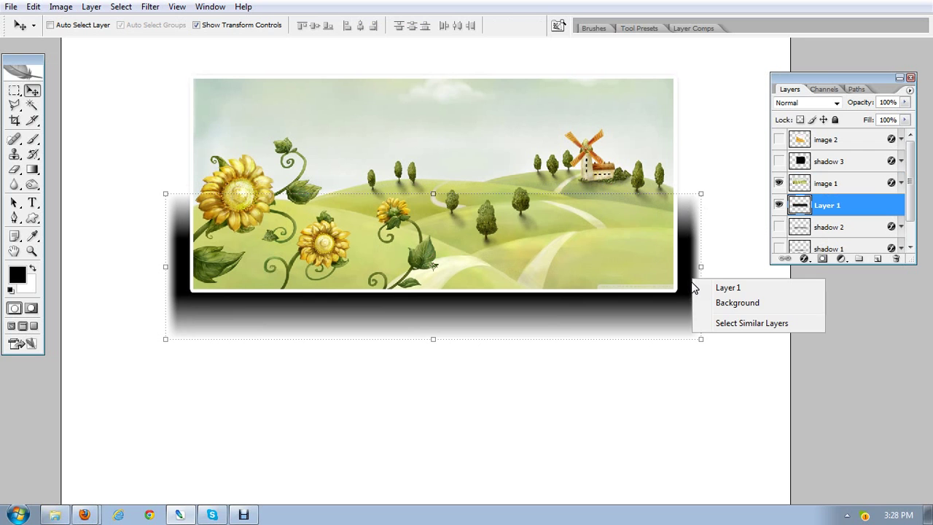
pyautogui.click(713, 242)
pyautogui.moveTo(690, 252); pyautogui.dragTo(687, 240)
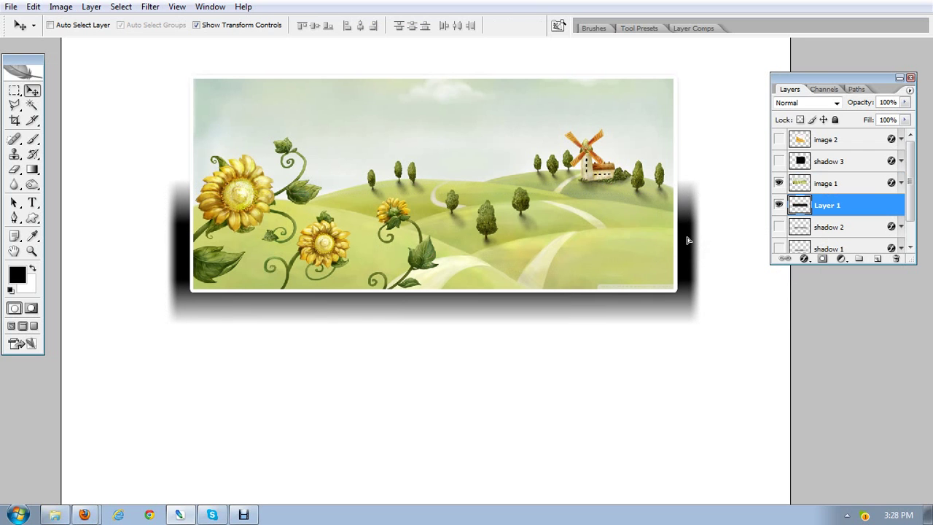
# - Perspective-warp the Layer 1 shadow so it flares out wider beneath the sunflower landscape
pyautogui.rightClick(687, 239)
pyautogui.click(699, 183)
pyautogui.click(701, 178)
pyautogui.rightClick(701, 179)
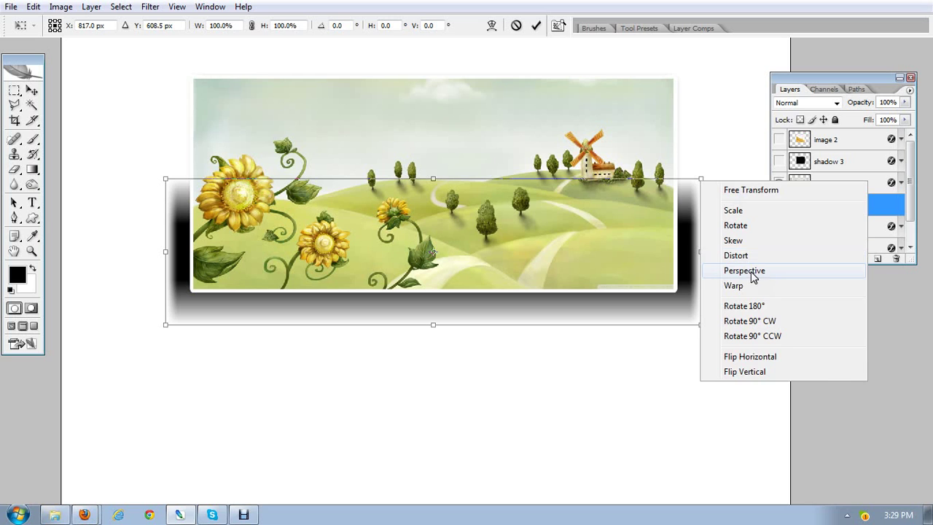
pyautogui.click(754, 271)
pyautogui.moveTo(701, 181); pyautogui.dragTo(671, 184)
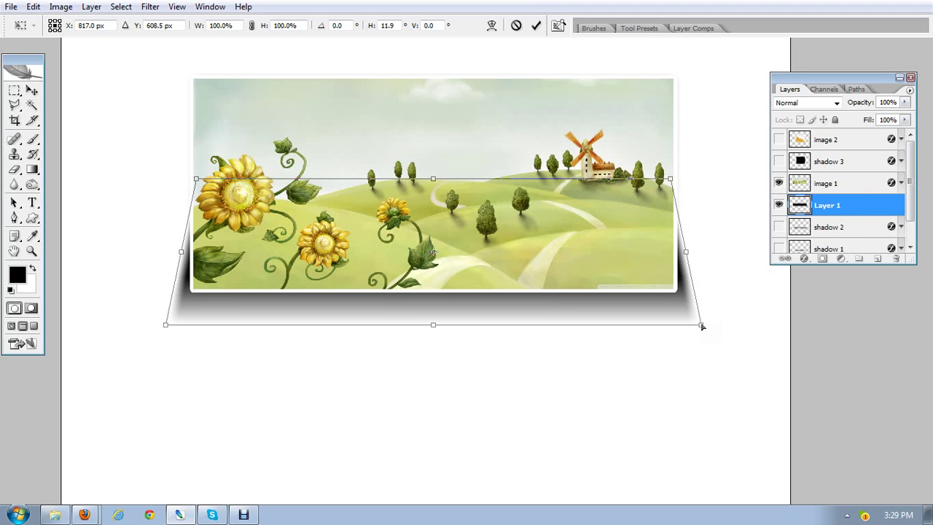
pyautogui.moveTo(701, 327); pyautogui.dragTo(660, 318)
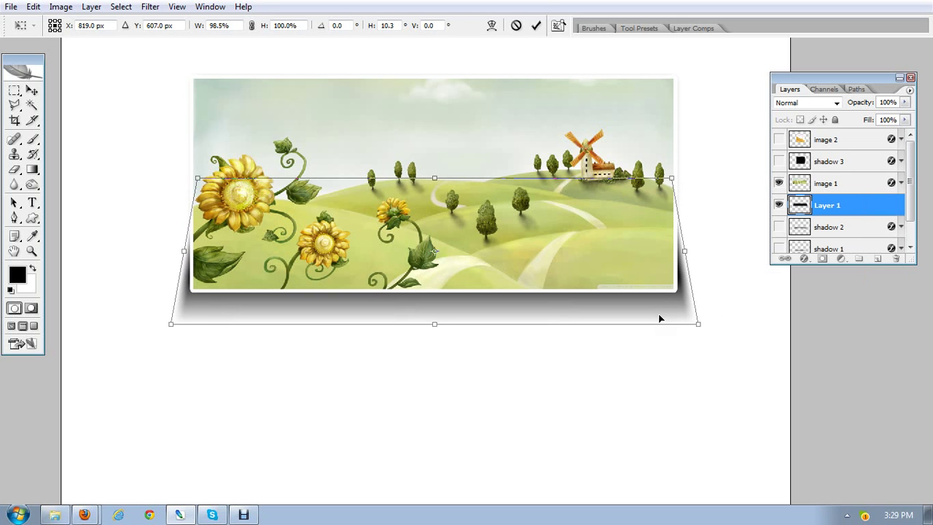
pyautogui.press('Return')
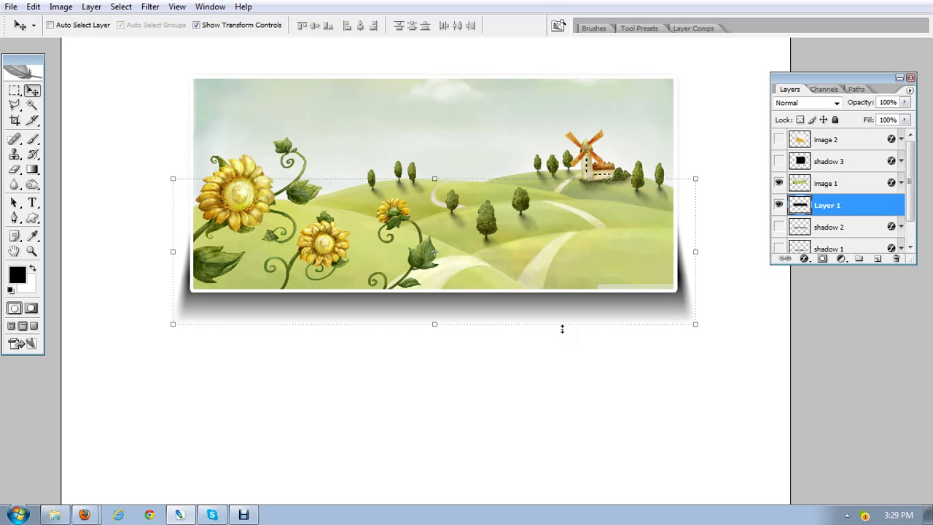
pyautogui.click(15, 91)
# - Select a wide rectangular band across the picture's lower edge
pyautogui.moveTo(323, 316); pyautogui.dragTo(314, 317)
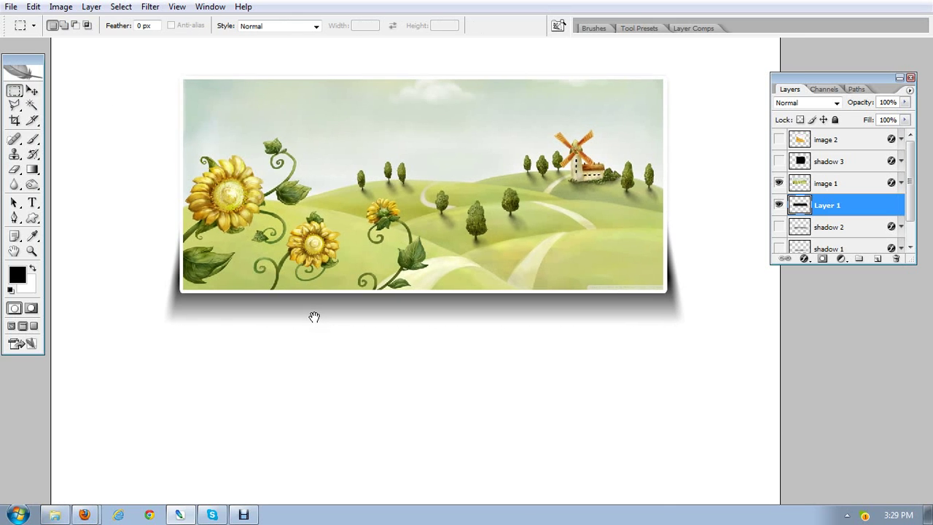
pyautogui.click(15, 92)
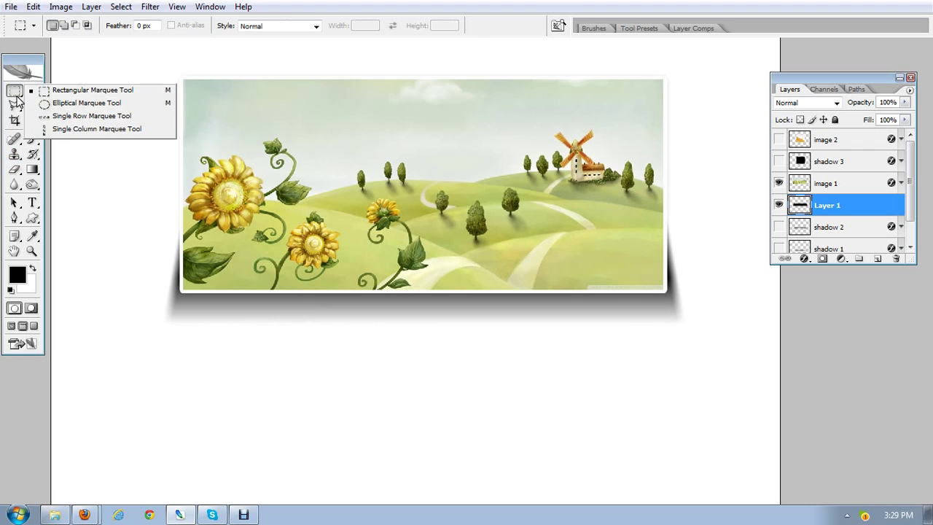
pyautogui.click(63, 91)
pyautogui.moveTo(213, 286); pyautogui.dragTo(647, 335)
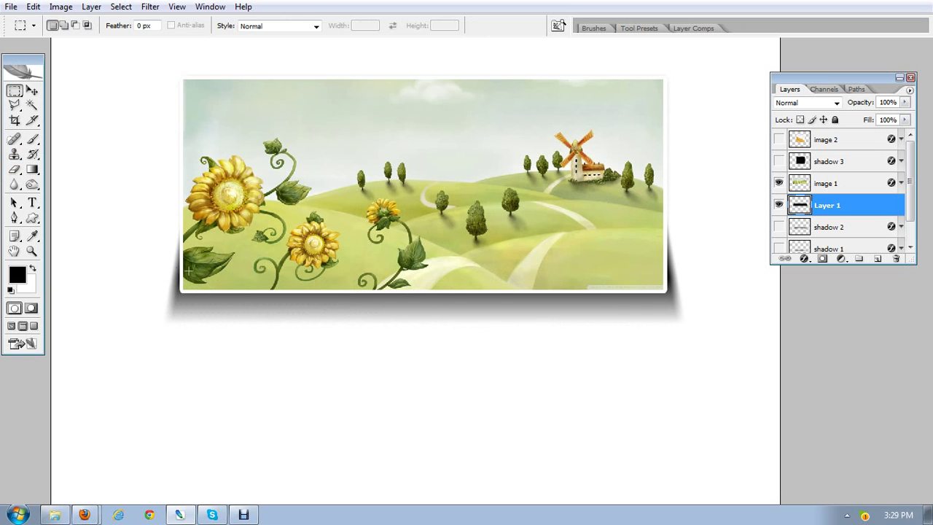
pyautogui.moveTo(775, 378); pyautogui.dragTo(770, 379)
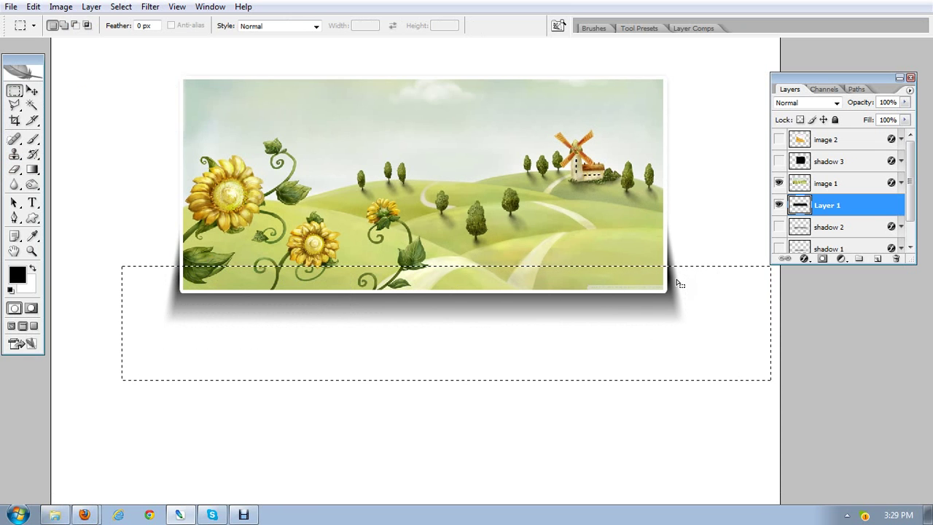
pyautogui.press('Left')
pyautogui.press('Left')
# - Feather the selection by 80 pixels, shift it down, and delete the shadow's lower part
pyautogui.click(120, 8)
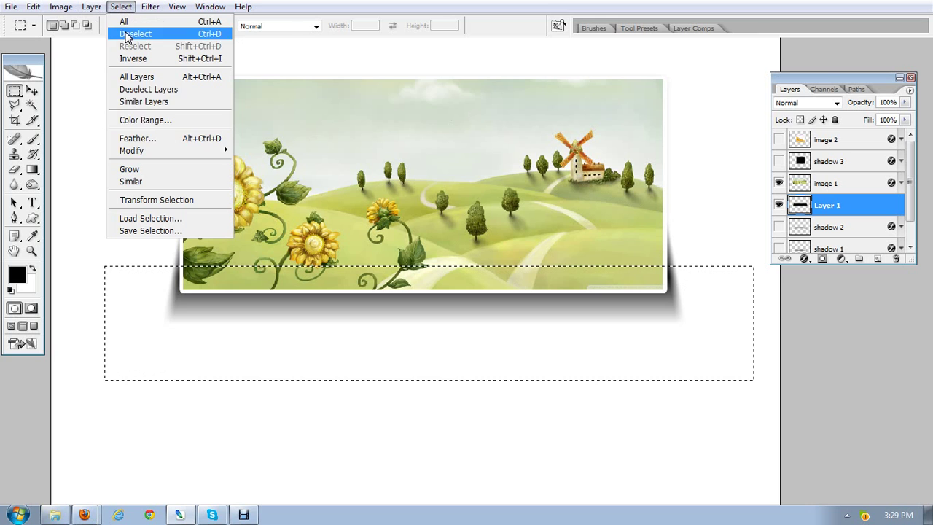
pyautogui.click(149, 139)
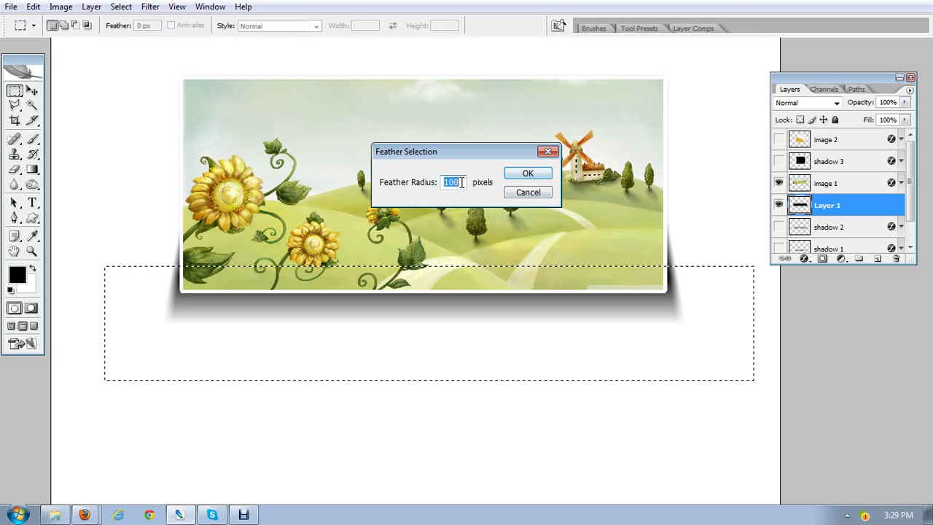
pyautogui.write('80')
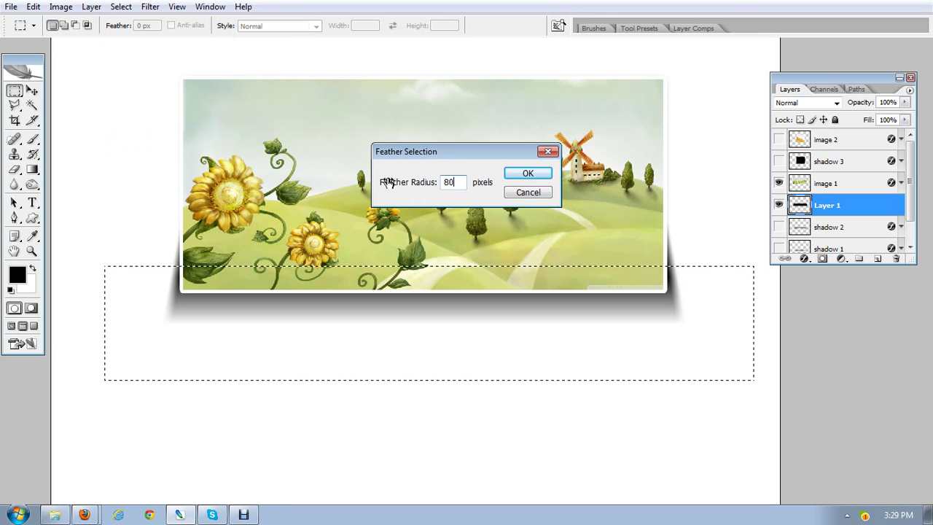
pyautogui.click(543, 177)
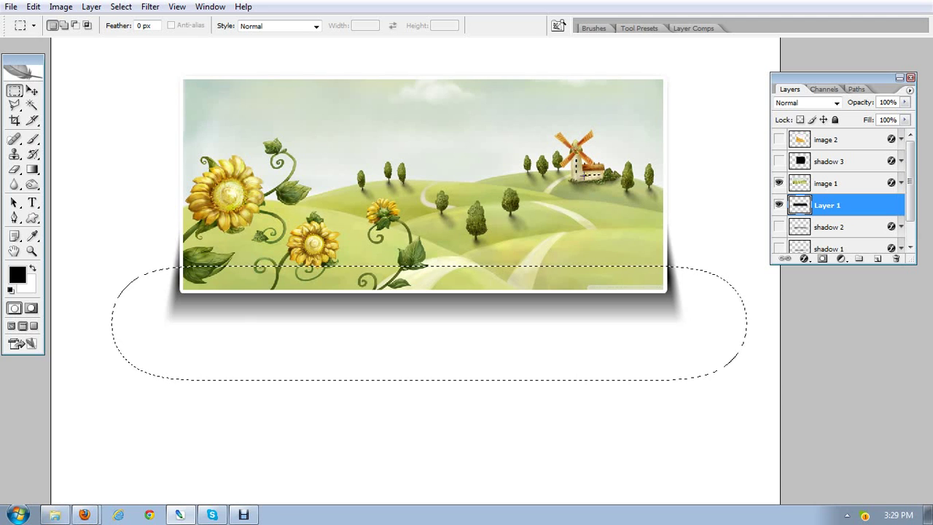
pyautogui.press('Delete')
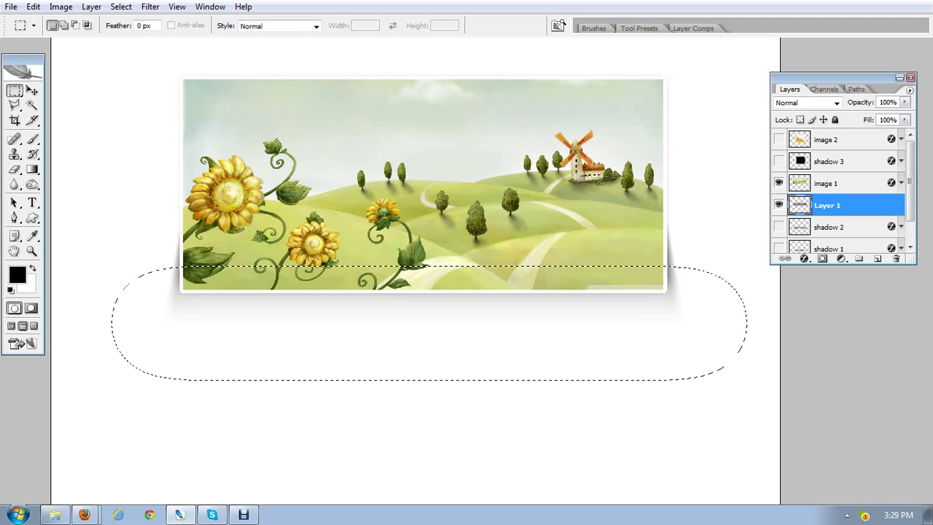
pyautogui.hotkey('ctrl', 'z')
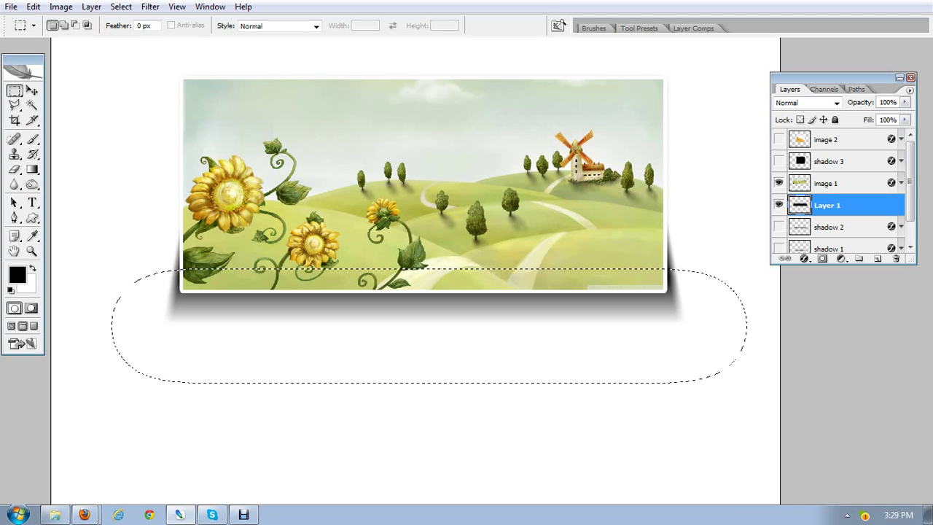
pyautogui.hotkey('shift', 'Down')
pyautogui.hotkey('shift', 'Down')
pyautogui.press('Down')
pyautogui.press('Down')
pyautogui.press('Down')
pyautogui.press('Delete')
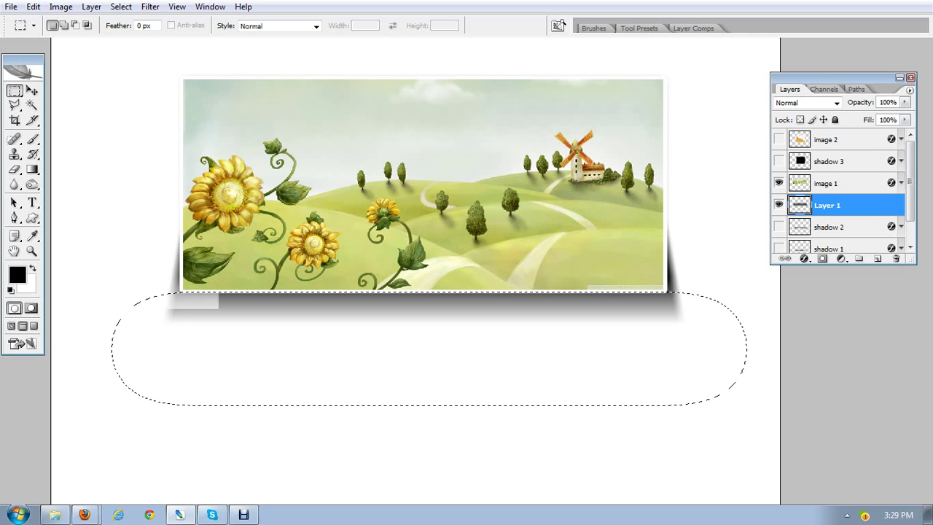
pyautogui.hotkey('ctrl', 'd')
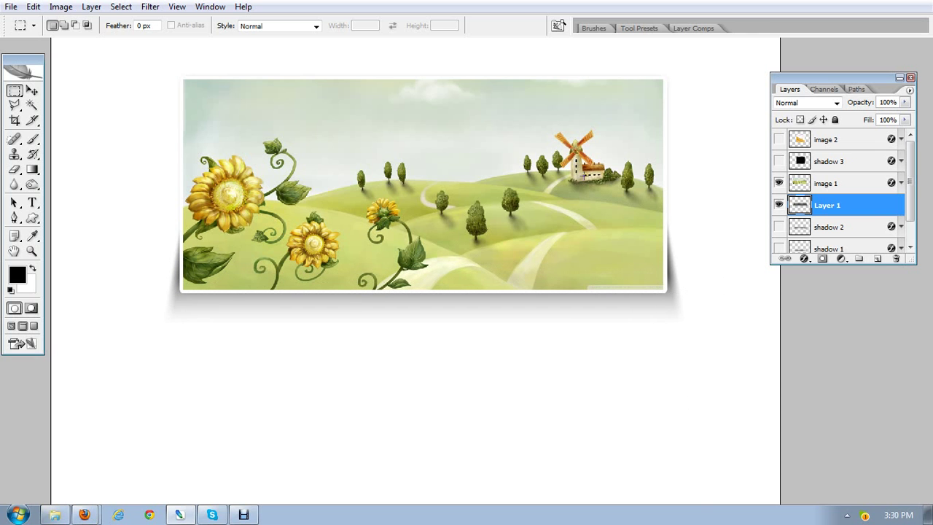
pyautogui.moveTo(433, 177); pyautogui.dragTo(446, 202)
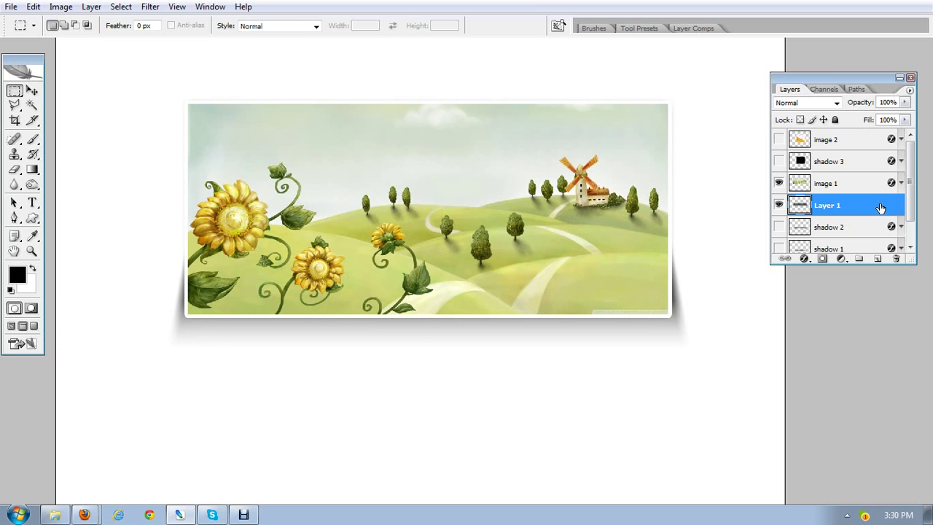
# - Lower Layer 1's opacity to 75% to lighten the shadow
pyautogui.click(904, 102)
pyautogui.moveTo(907, 116); pyautogui.dragTo(889, 121)
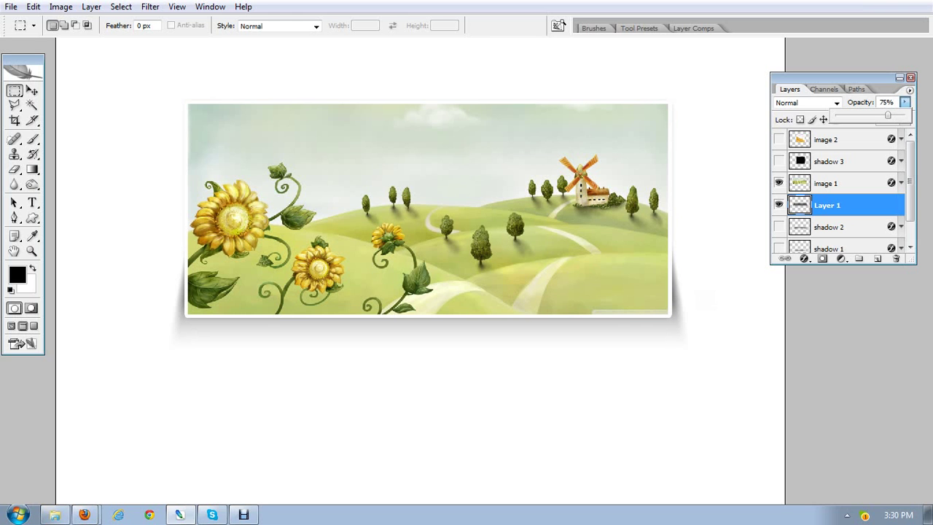
pyautogui.click(32, 91)
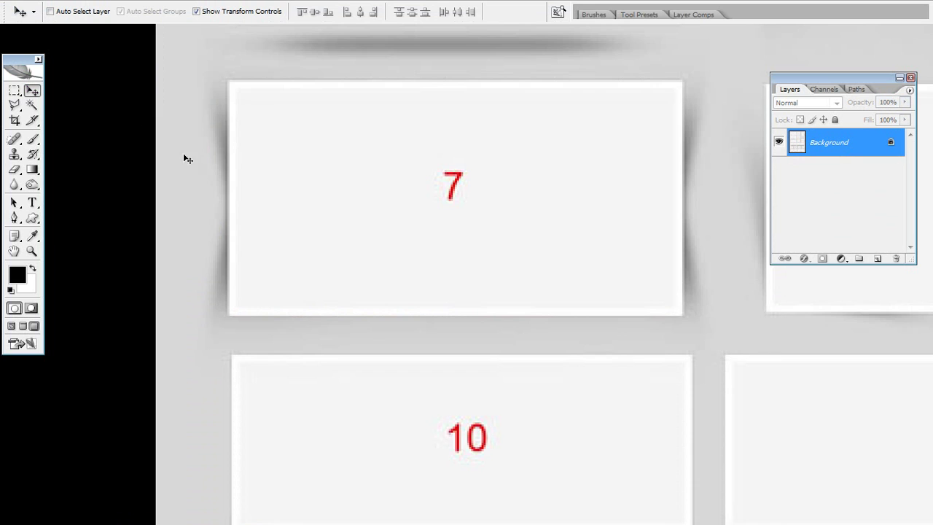
pyautogui.moveTo(324, 226); pyautogui.dragTo(301, 254)
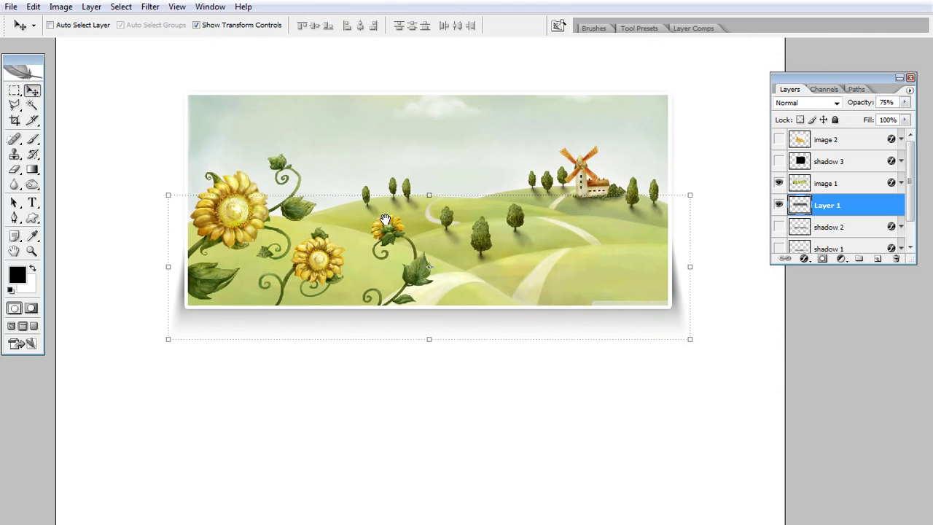
# - Duplicate the shadow, flip it vertically, and place it slightly stretched behind the image's top edge
pyautogui.moveTo(442, 319); pyautogui.dragTo(447, 181)
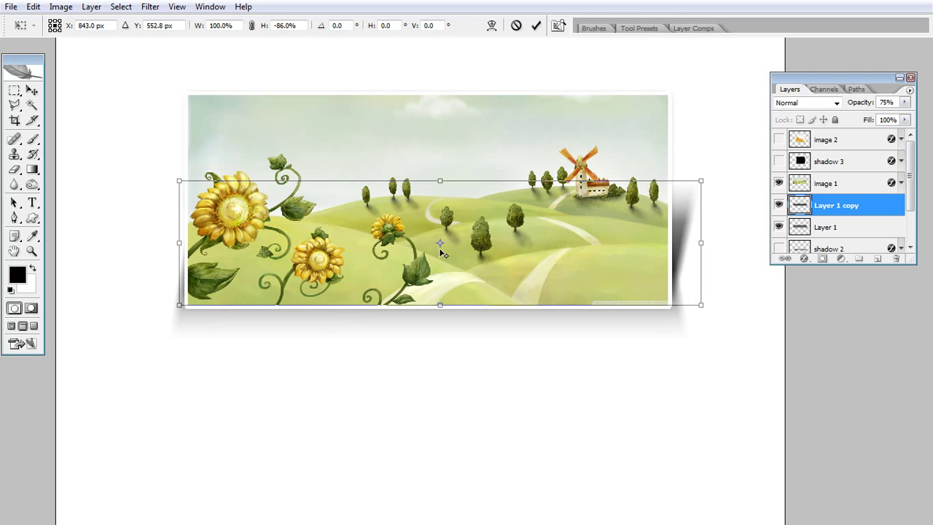
pyautogui.hotkey('ctrl', 'z')
pyautogui.rightClick(441, 451)
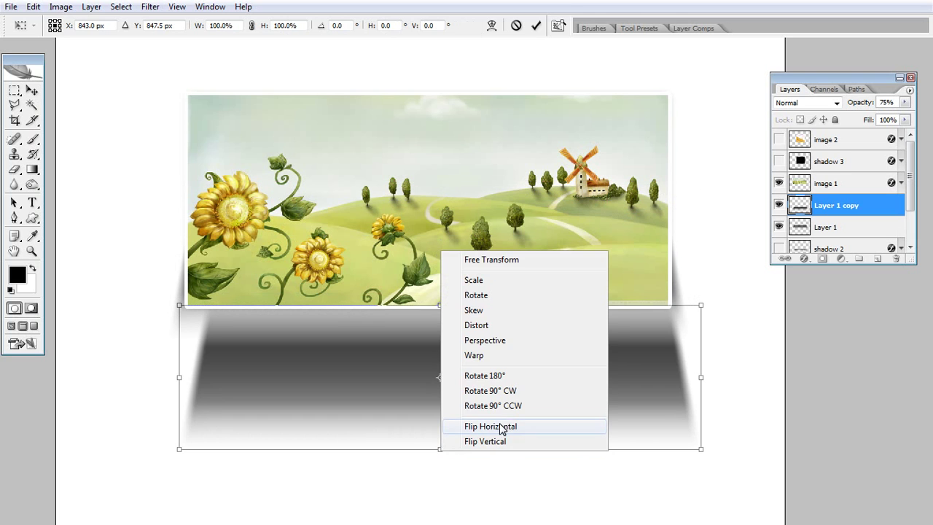
pyautogui.click(502, 444)
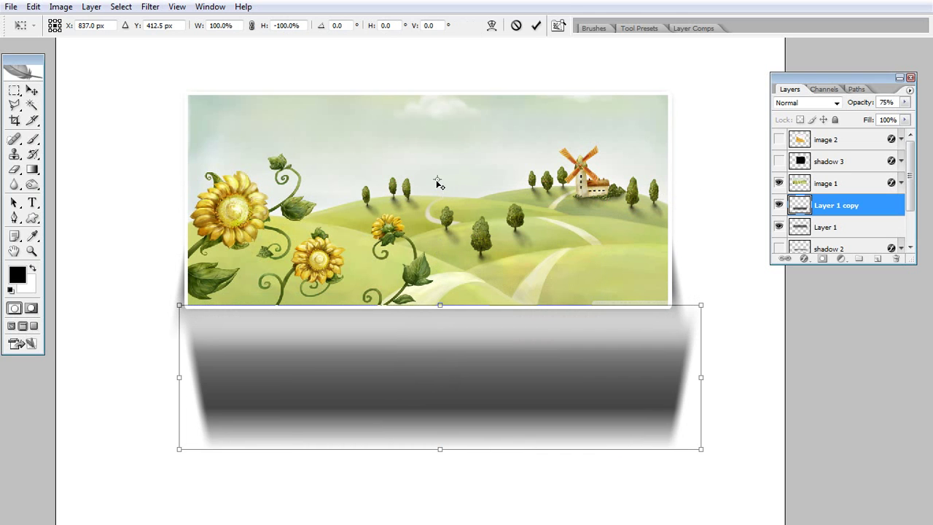
pyautogui.moveTo(424, 401); pyautogui.dragTo(409, 176)
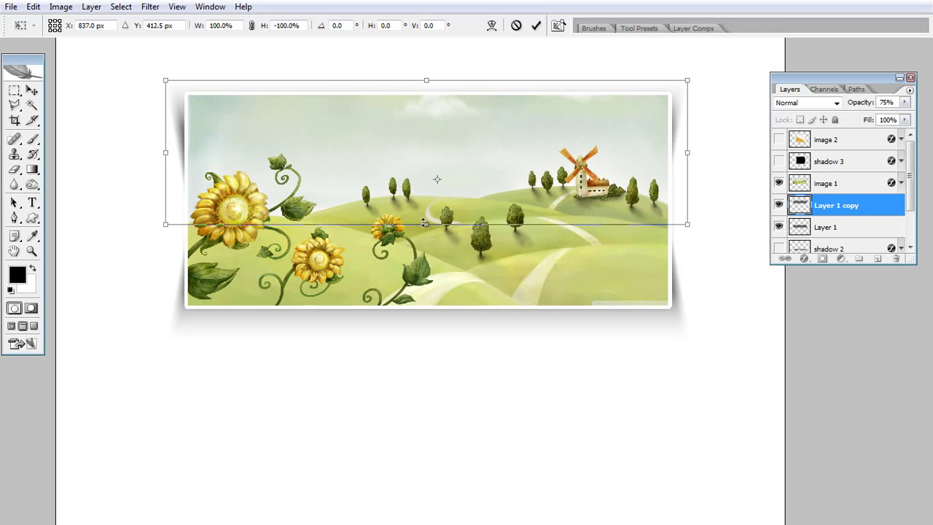
pyautogui.moveTo(423, 222); pyautogui.dragTo(425, 234)
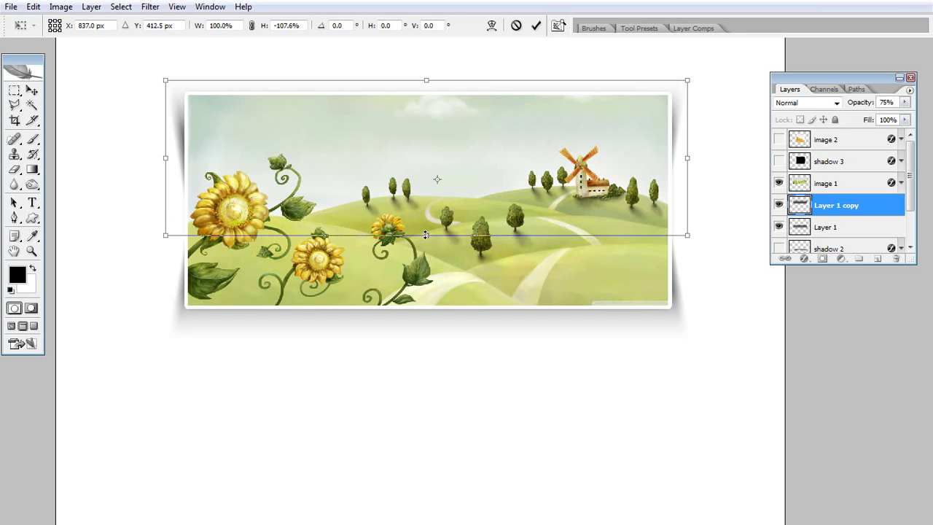
pyautogui.press('Return')
pyautogui.rightClick(358, 325)
# - Stretch Layer 1, the lower shadow, slightly taller upward with Free Transform and apply it
pyautogui.click(386, 331)
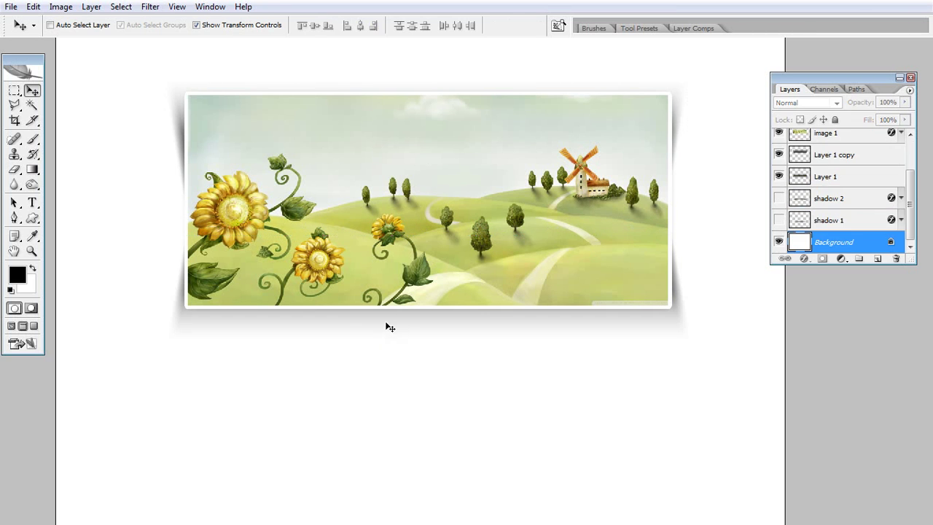
pyautogui.click(845, 220)
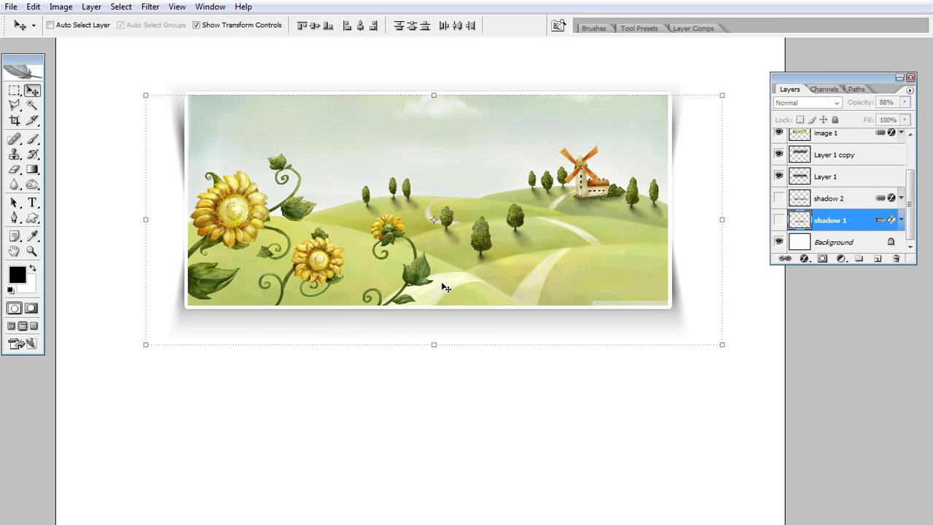
pyautogui.click(910, 134)
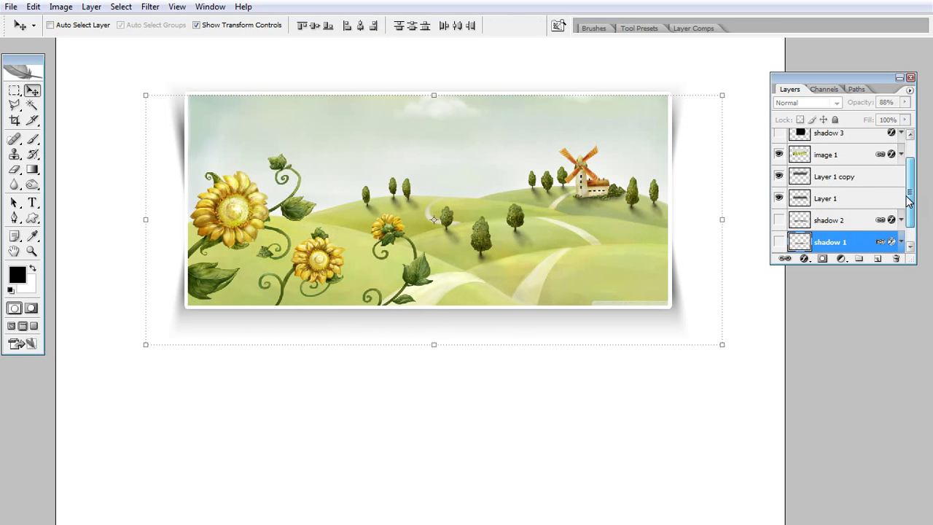
pyautogui.click(862, 198)
pyautogui.moveTo(428, 194); pyautogui.dragTo(429, 174)
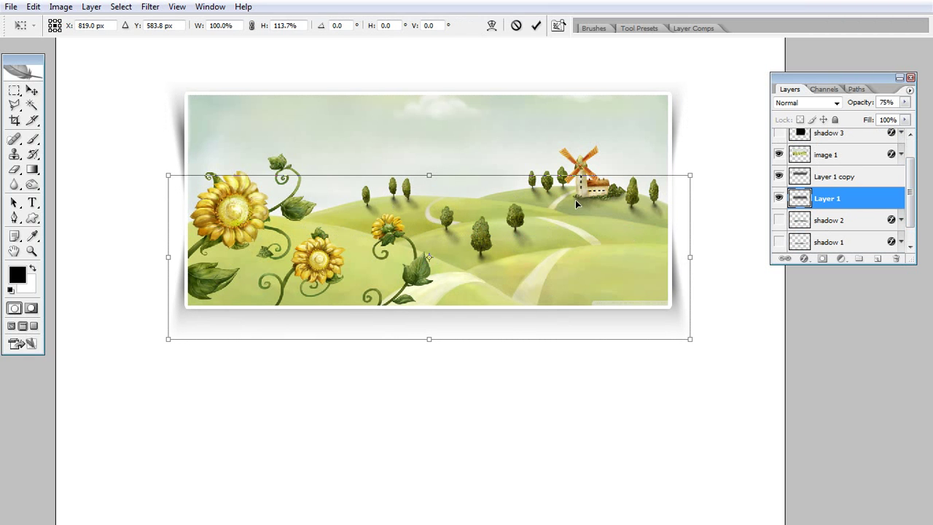
pyautogui.press('Return')
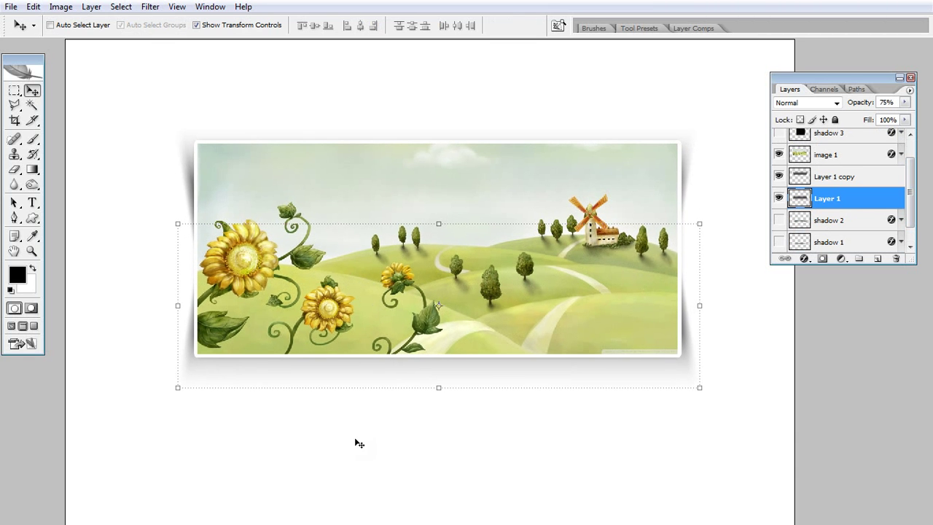
# - Pick the Rectangular Marquee tool and toggle both shadow layers off and on to compare
pyautogui.click(14, 90)
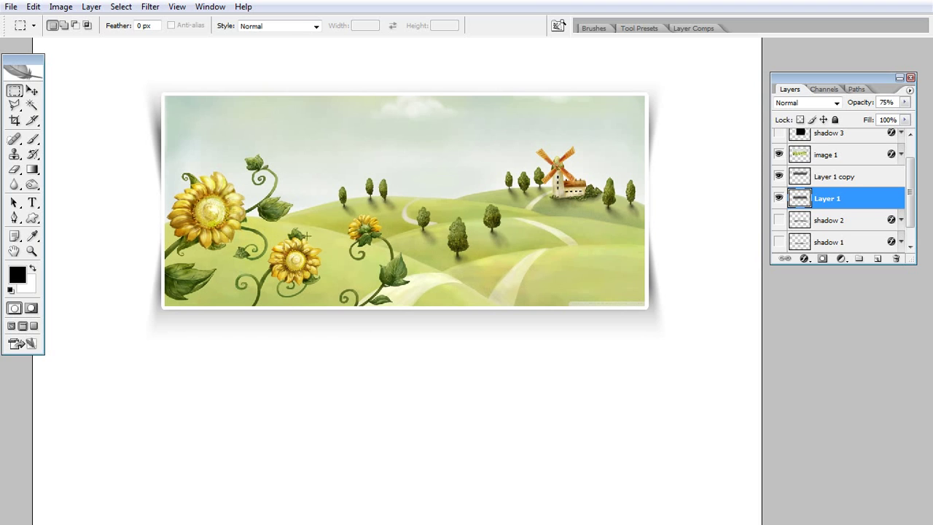
pyautogui.click(778, 198)
pyautogui.click(778, 177)
pyautogui.click(778, 176)
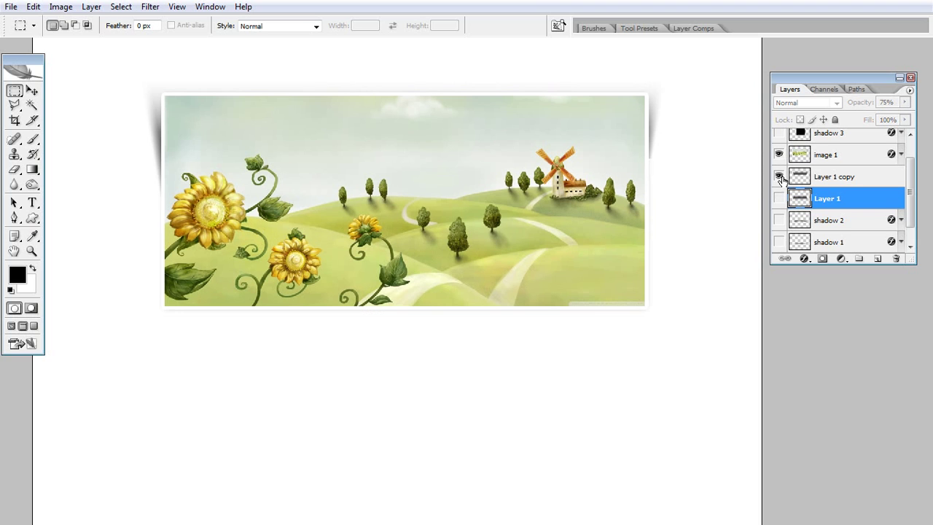
pyautogui.click(778, 198)
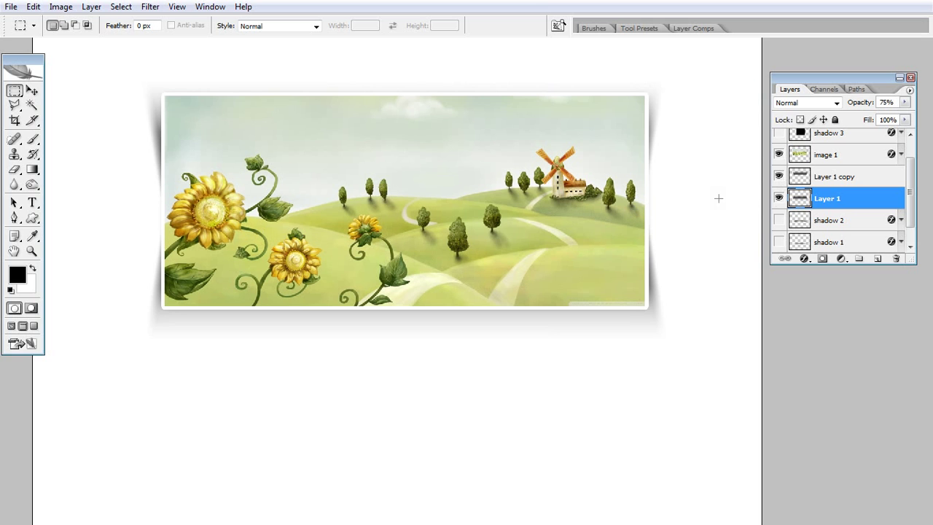
pyautogui.hotkey('alt', 'Tab')
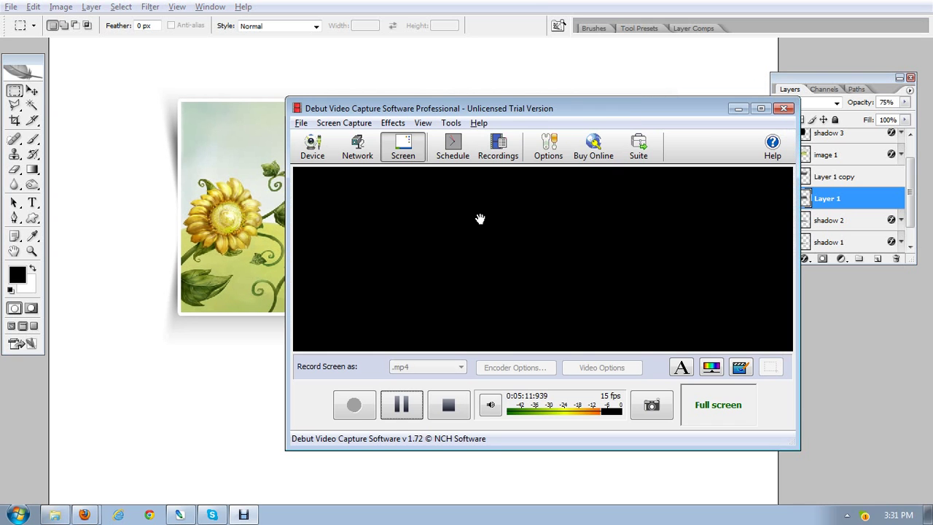
# - Return to Photoshop, bringing the reference sheet of numbered shadow-style examples into view
pyautogui.hotkey('alt', 'Tab')
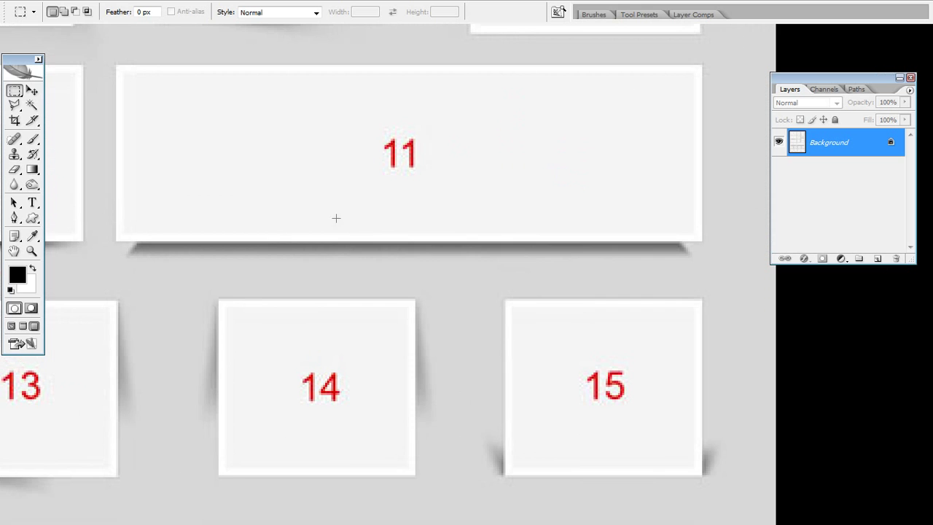
pyautogui.moveTo(336, 218); pyautogui.dragTo(379, 236)
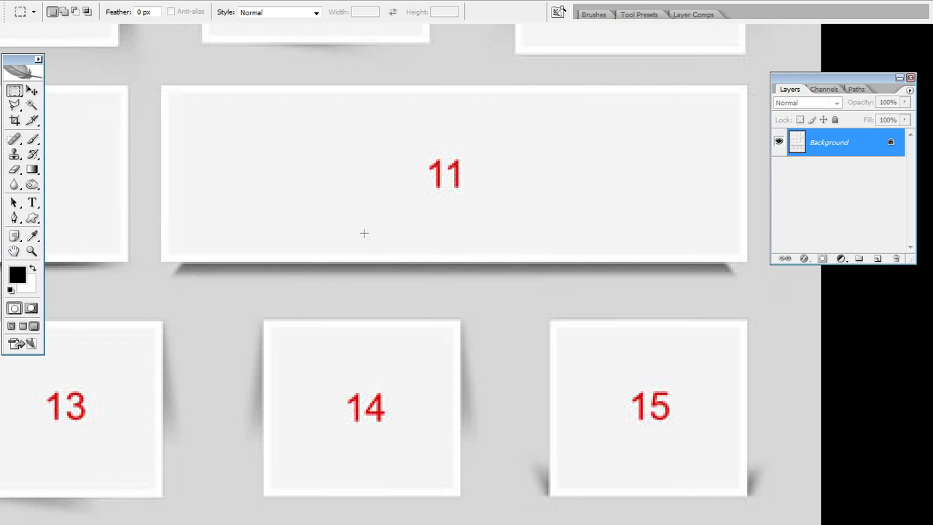